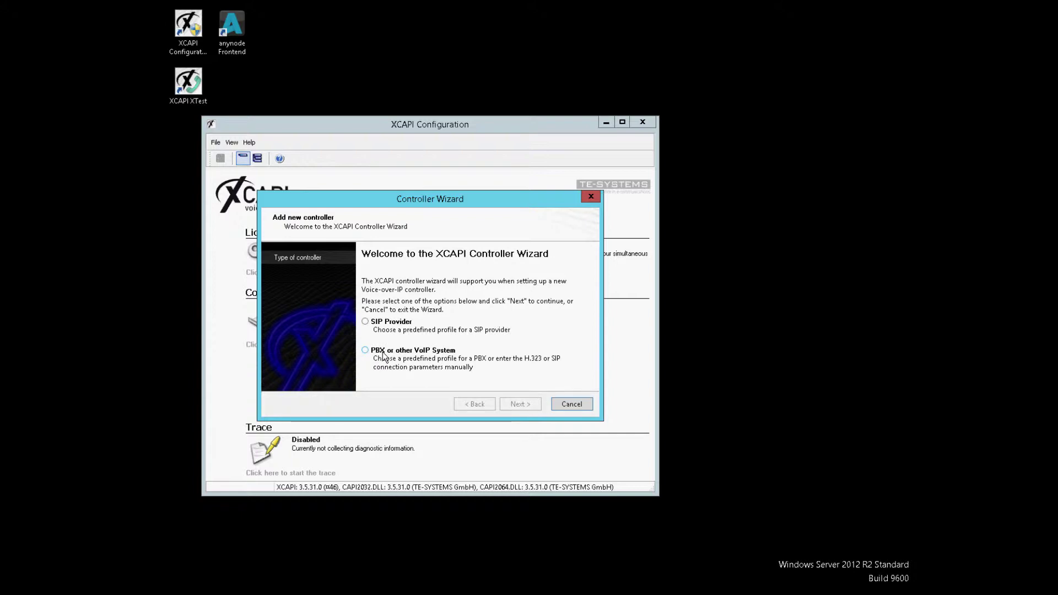
# Step: Set the new controller's type to PBX or other VoIP System and bind it to the 127.0.0.1 loopback interface
pyautogui.click(383, 355)
pyautogui.click(523, 403)
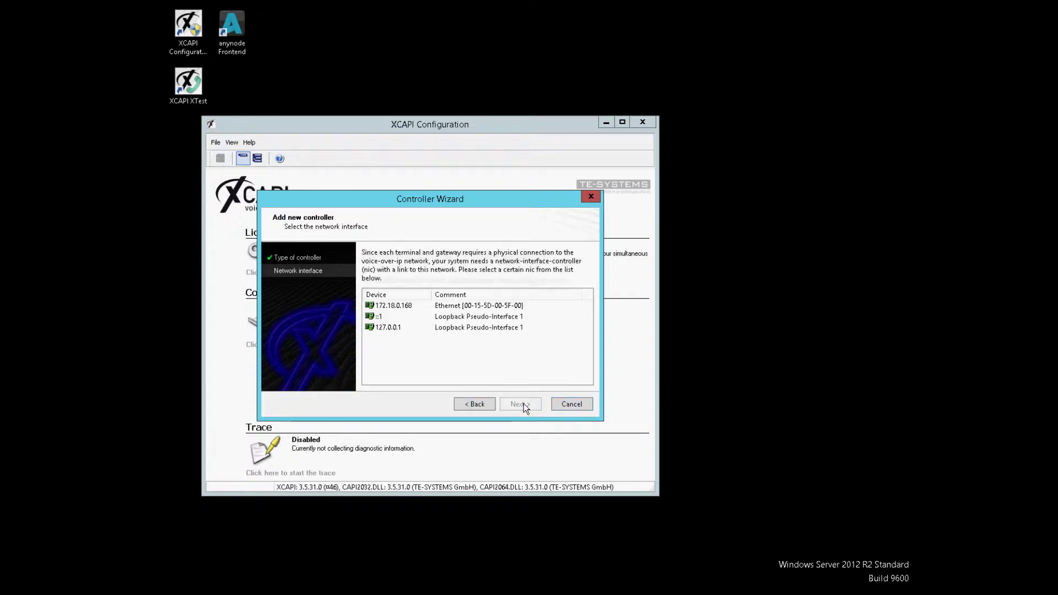
pyautogui.click(390, 329)
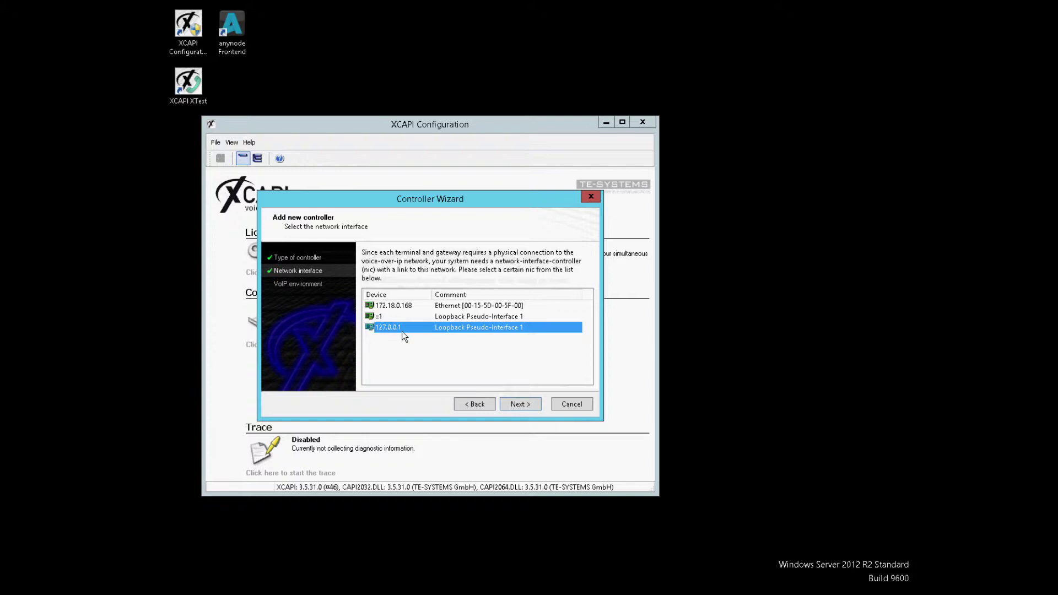
pyautogui.click(518, 405)
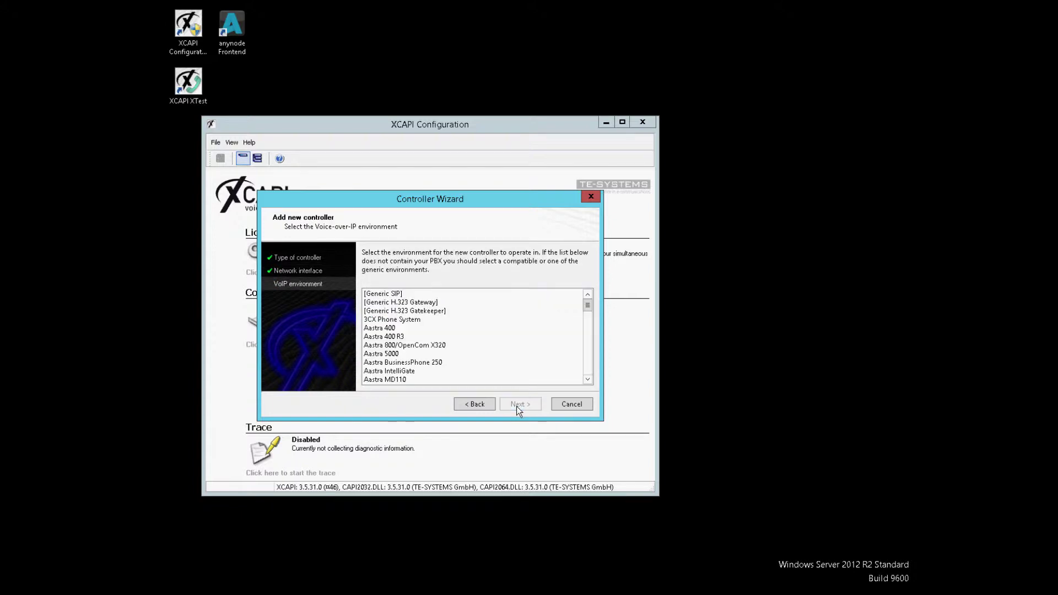
# Step: Choose anynode (on localhost) as the new controller's VoIP environment
pyautogui.moveTo(592, 307); pyautogui.dragTo(587, 322)
pyautogui.click(388, 319)
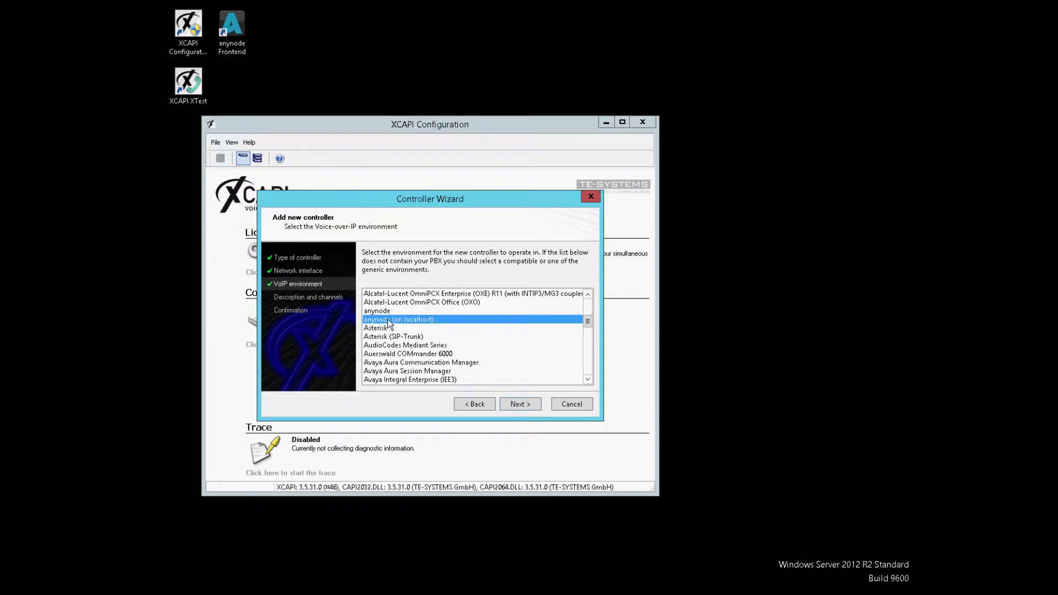
pyautogui.click(518, 405)
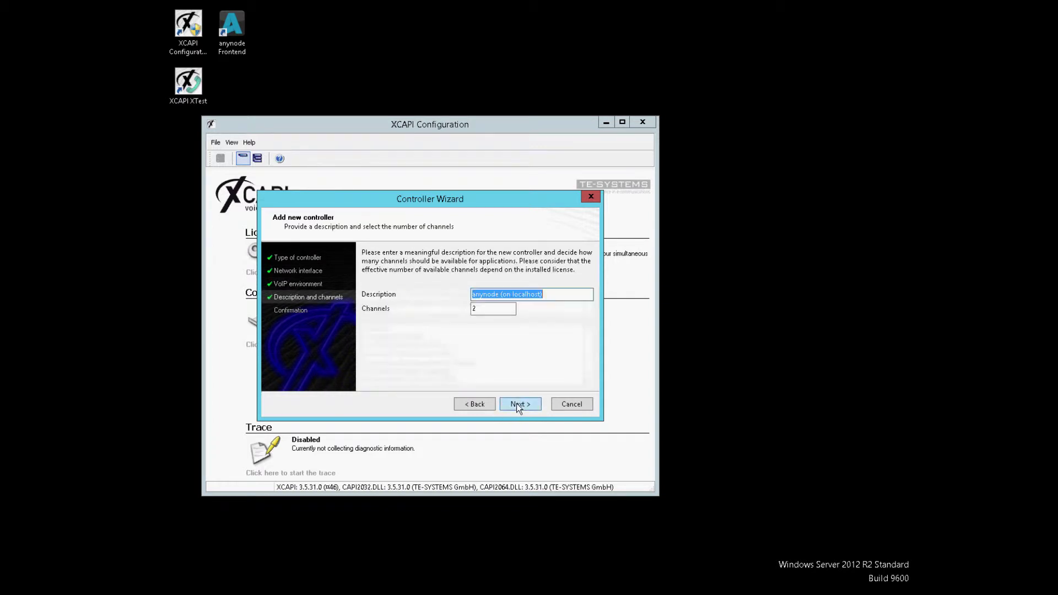
# Step: Set the controller's number of channels to 4, keep its description, and finish adding the controller
pyautogui.doubleClick(481, 308)
pyautogui.write('4')
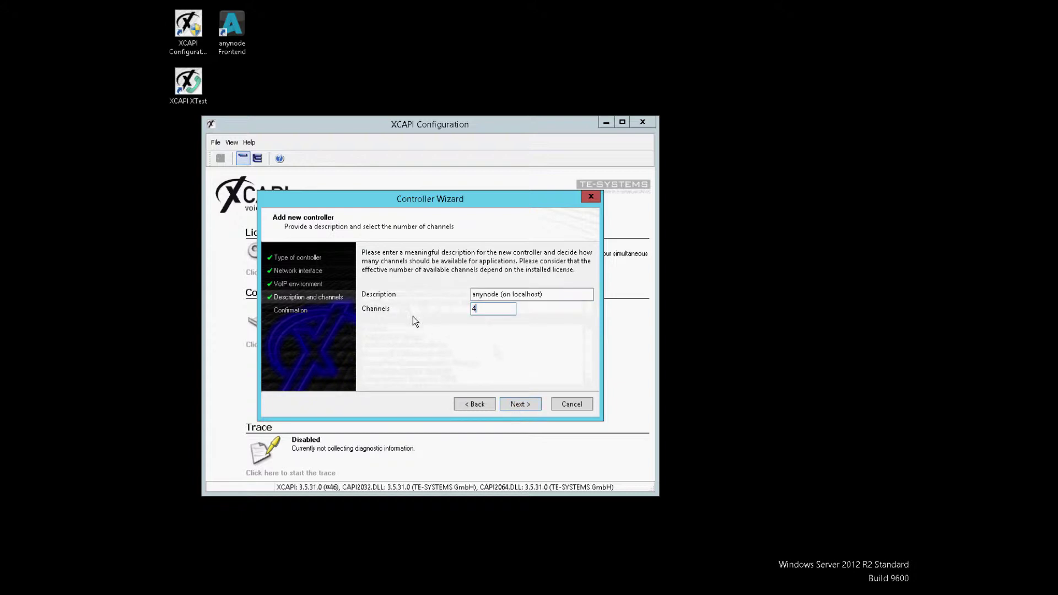
pyautogui.click(519, 407)
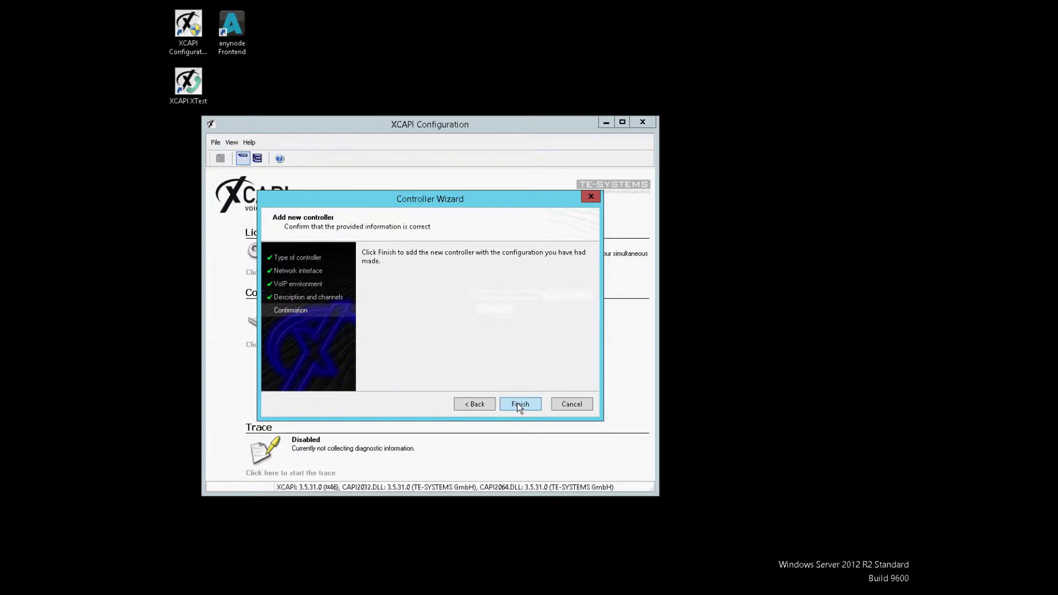
pyautogui.click(517, 404)
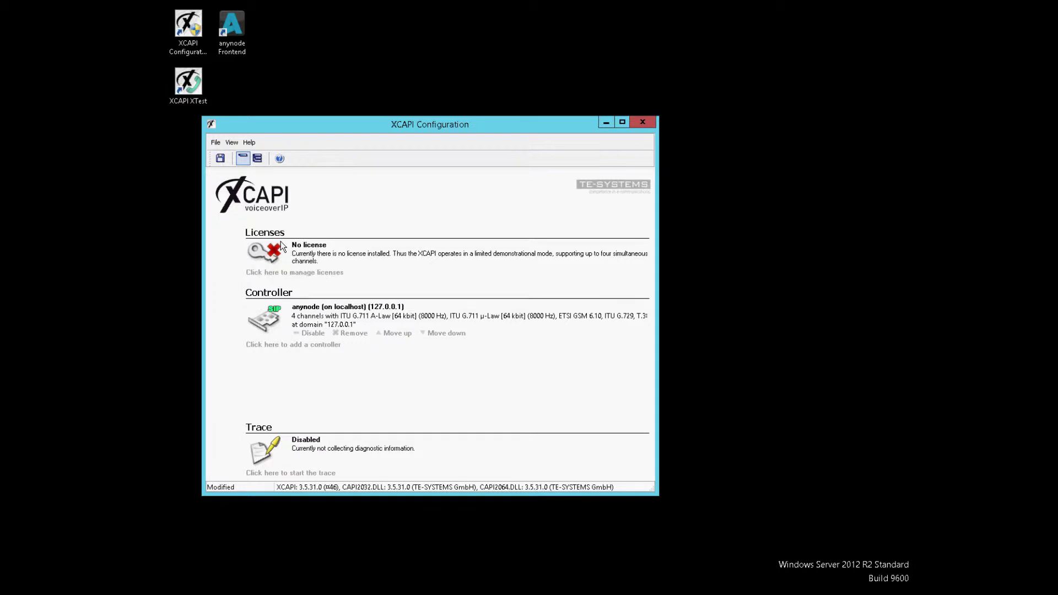
# Step: Save and close the XCAPI configuration, and switch to the anynode Frontend
pyautogui.click(223, 161)
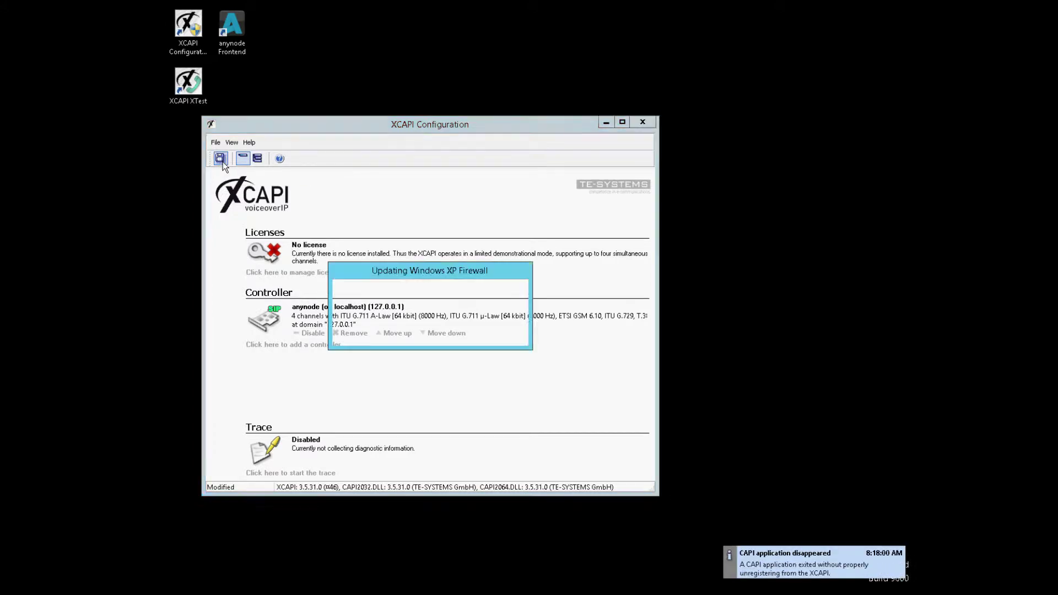
pyautogui.click(641, 124)
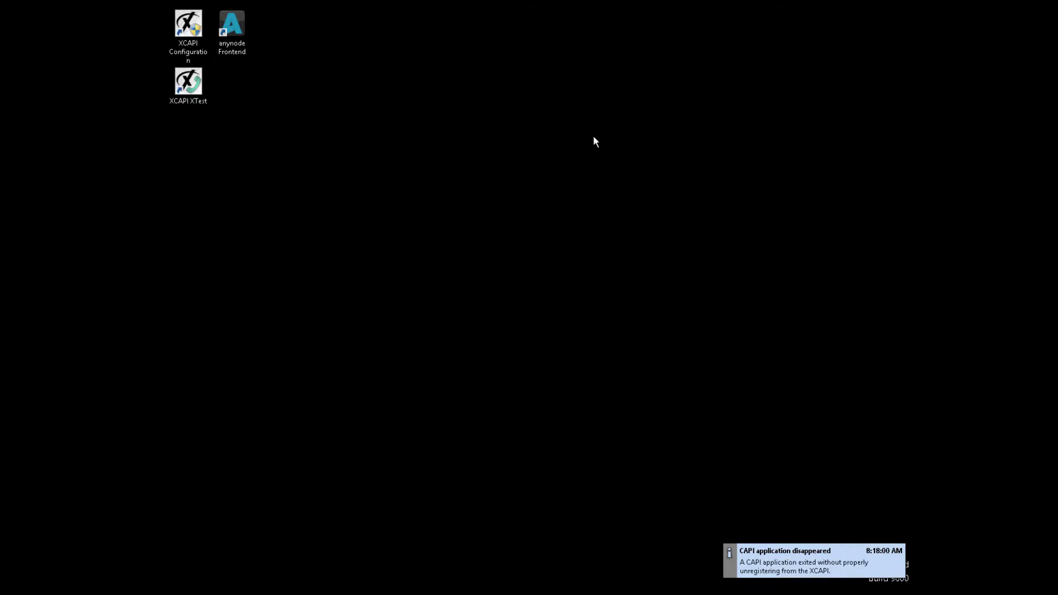
pyautogui.doubleClick(232, 25)
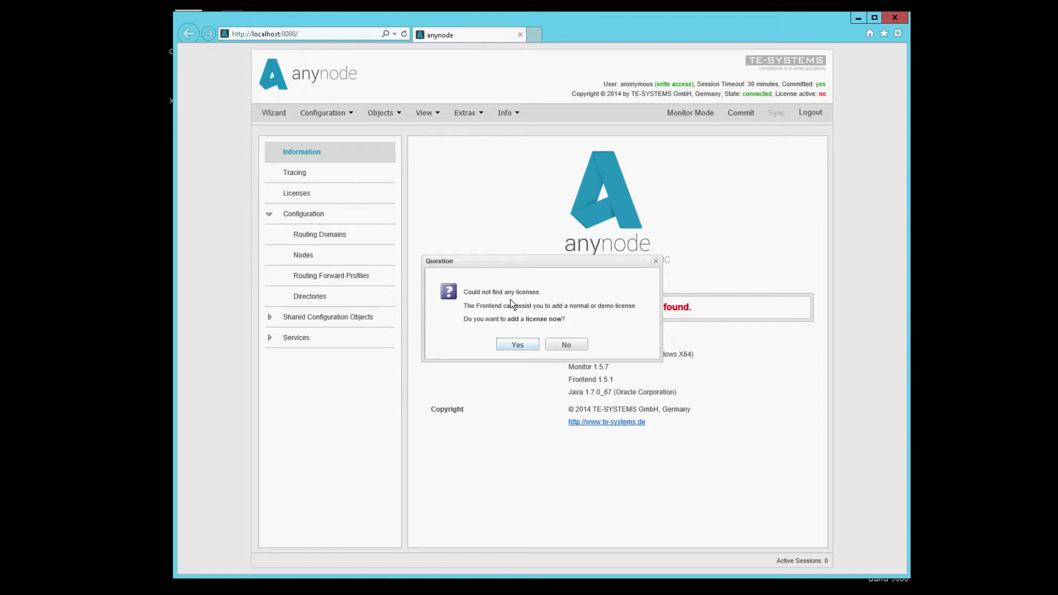
# Step: Start adding a license from the License On Demand server, bound to the Microsoft Hyper-V Network Adapter
pyautogui.click(516, 345)
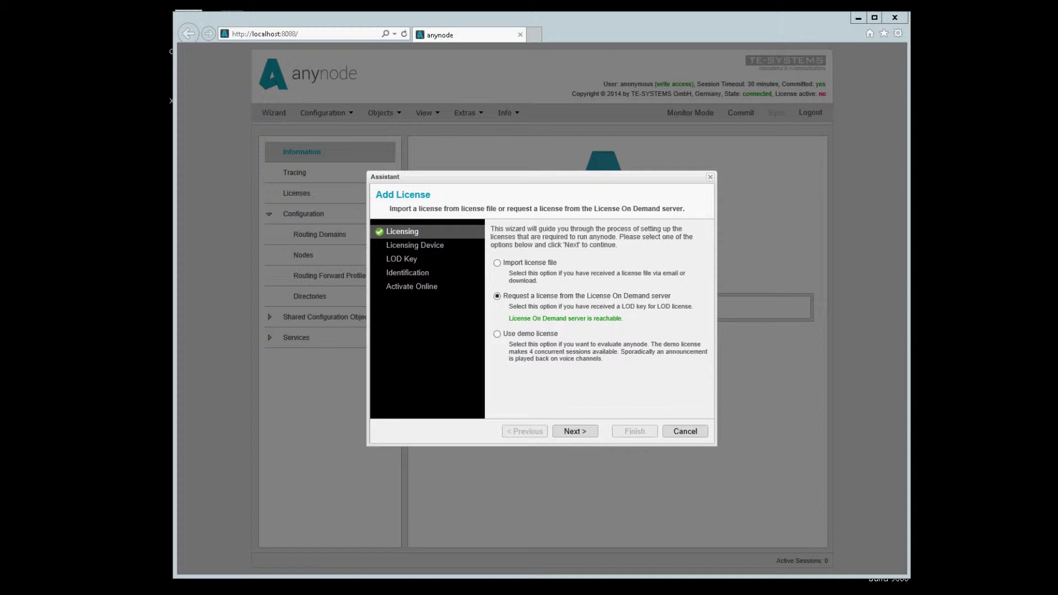
pyautogui.click(575, 431)
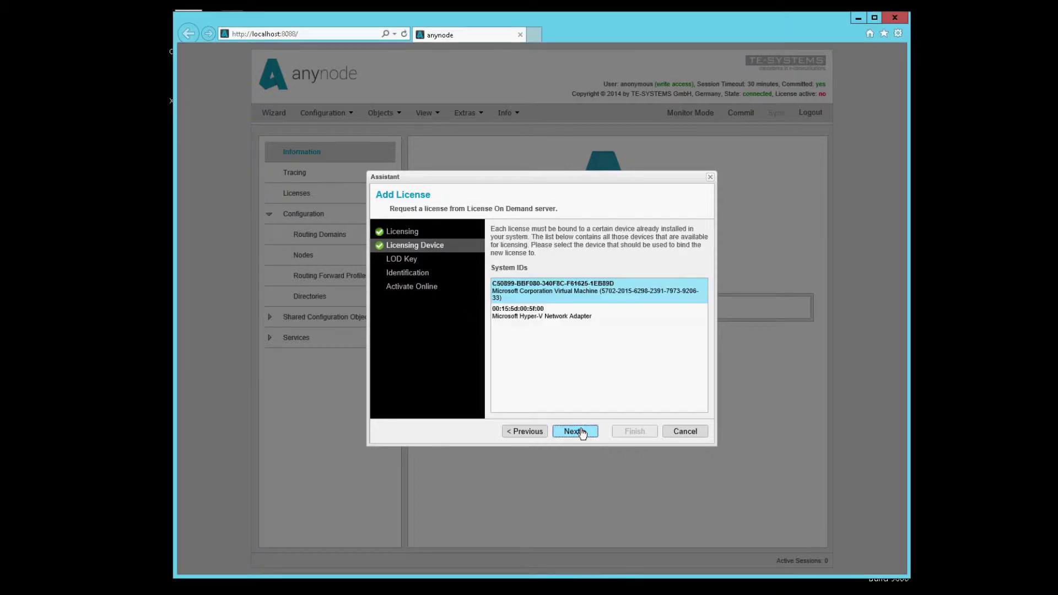
pyautogui.click(540, 313)
pyautogui.click(575, 435)
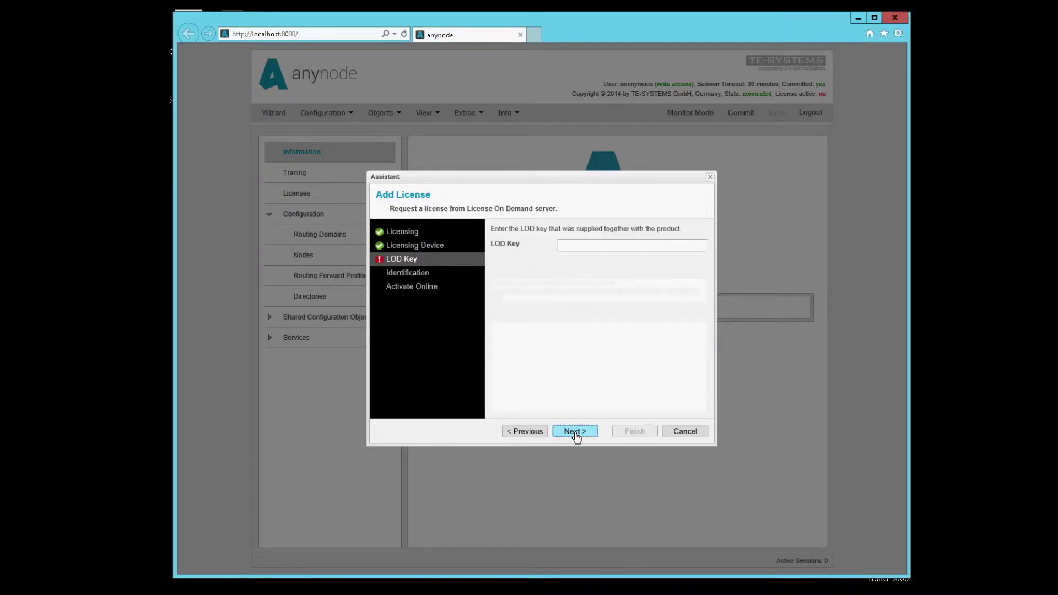
# Step: Paste the license key into the LOD Key field and continue to the identification details
pyautogui.click(574, 245)
pyautogui.rightClick(574, 245)
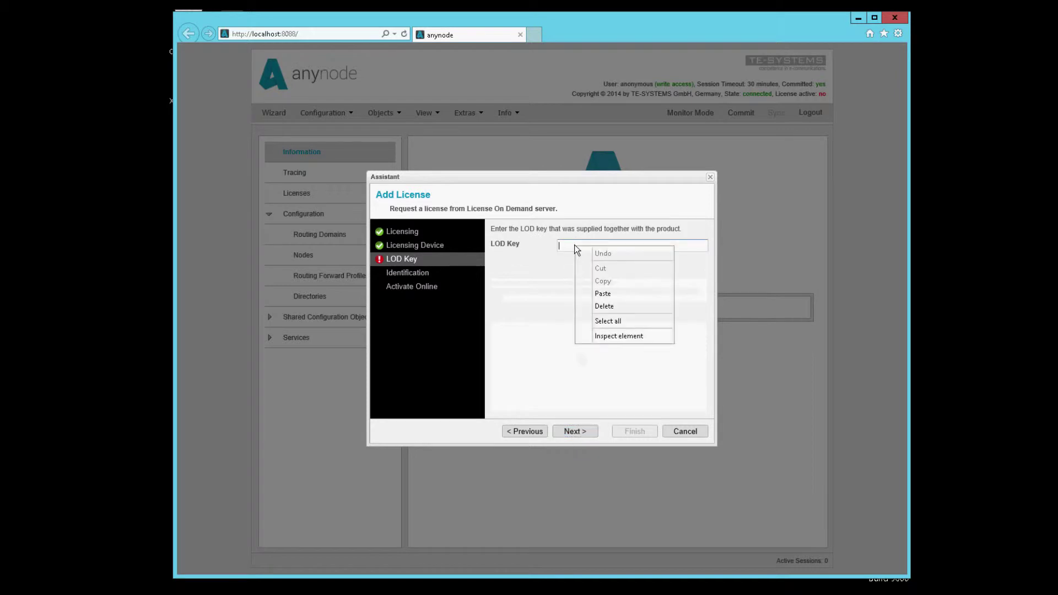
pyautogui.click(594, 296)
pyautogui.click(589, 430)
# Step: Fill in the contact's e-mail address and the company name Test-Firma for the license request
pyautogui.click(579, 301)
pyautogui.write('username@')
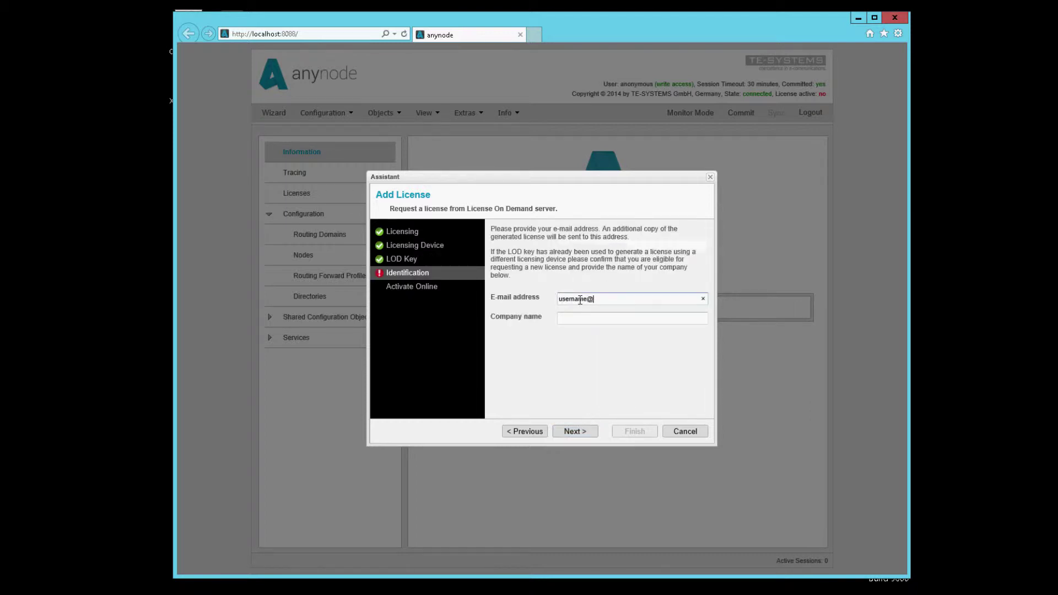
pyautogui.write('example.com')
pyautogui.press('Tab')
pyautogui.write('TEst')
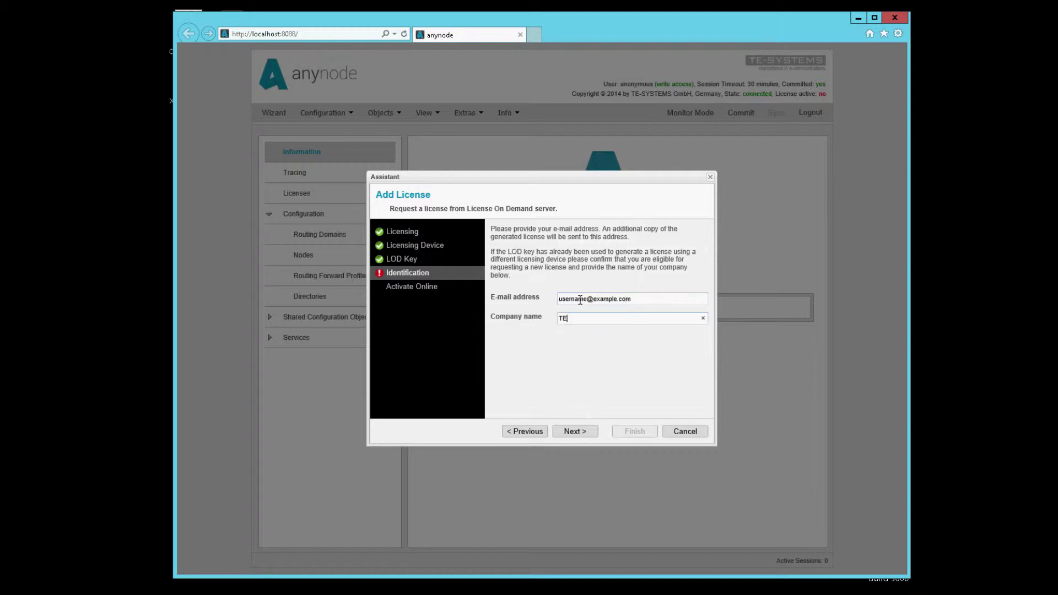
pyautogui.press('BackSpace')
pyautogui.press('BackSpace')
pyautogui.press('BackSpace')
pyautogui.write('est-Firma')
# Step: Activate the license online and finish the license assistant
pyautogui.click(573, 431)
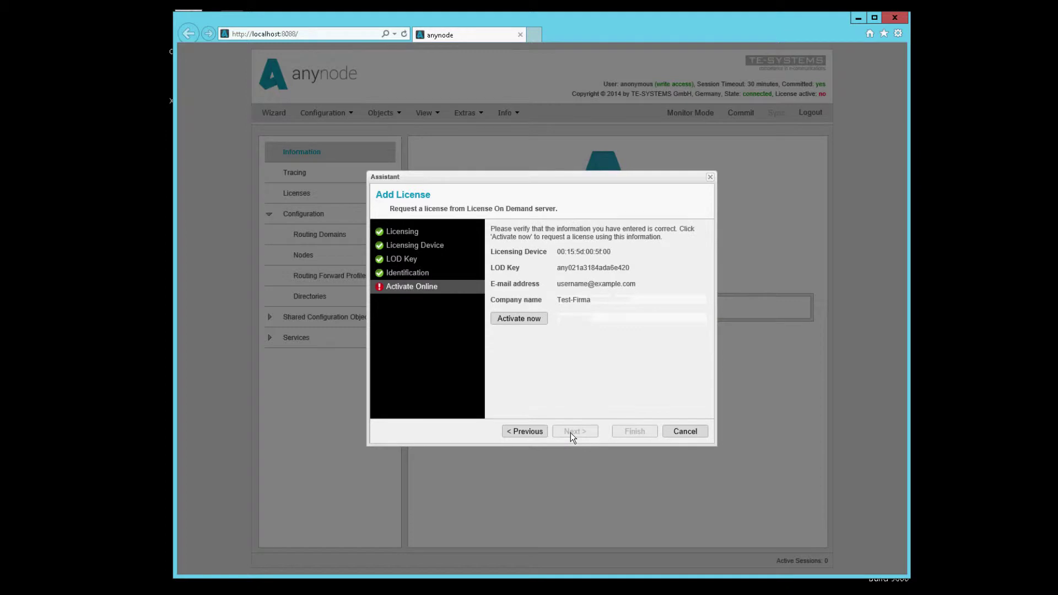
pyautogui.click(536, 322)
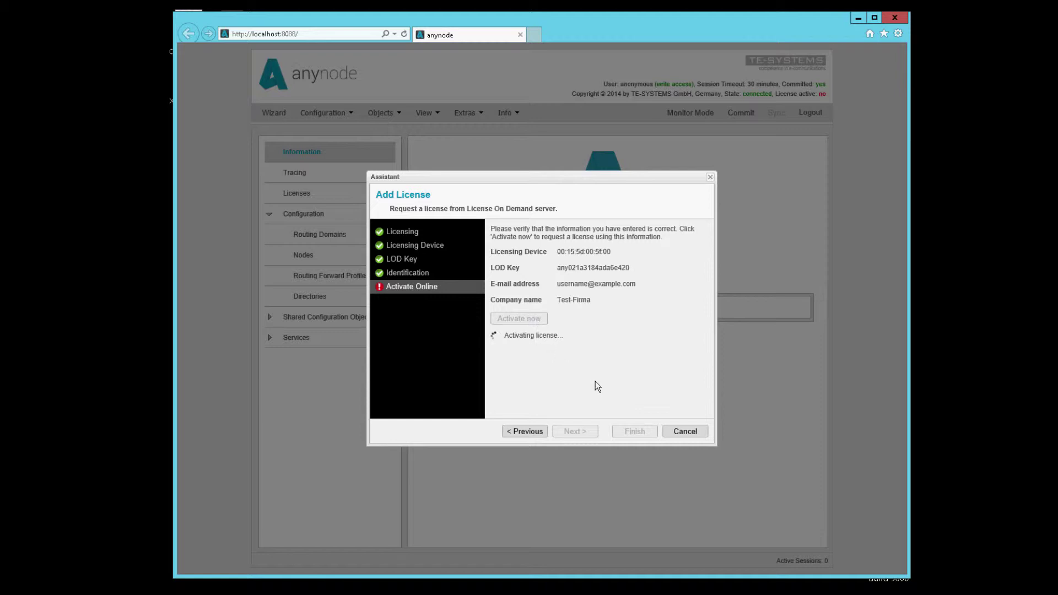
pyautogui.click(634, 430)
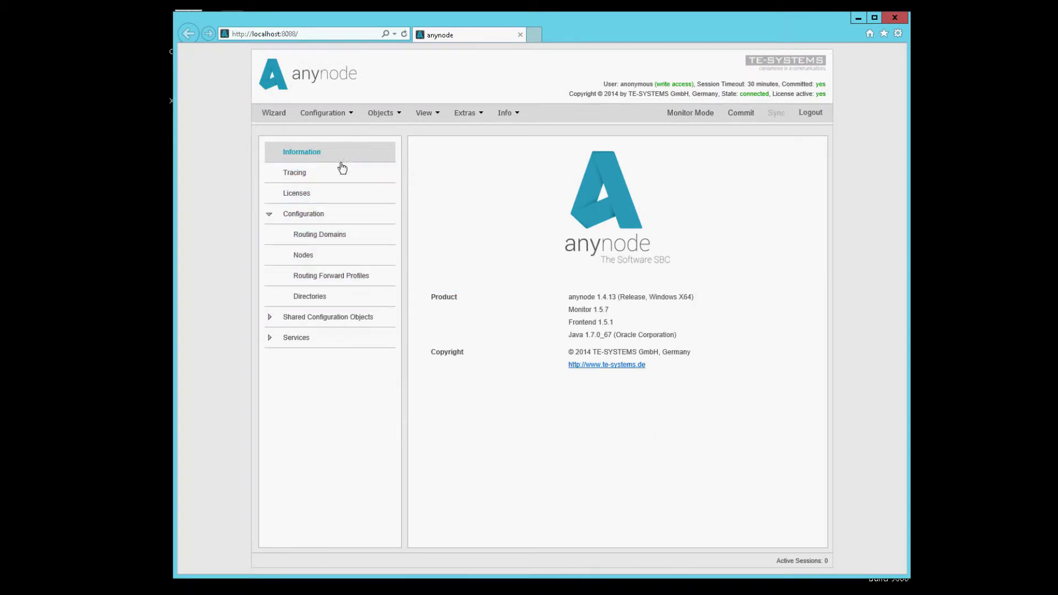
# Step: Start the scenario assistant that creates a relationship between Microsoft Lync 2013 and a PBX or VoIP System
pyautogui.click(276, 113)
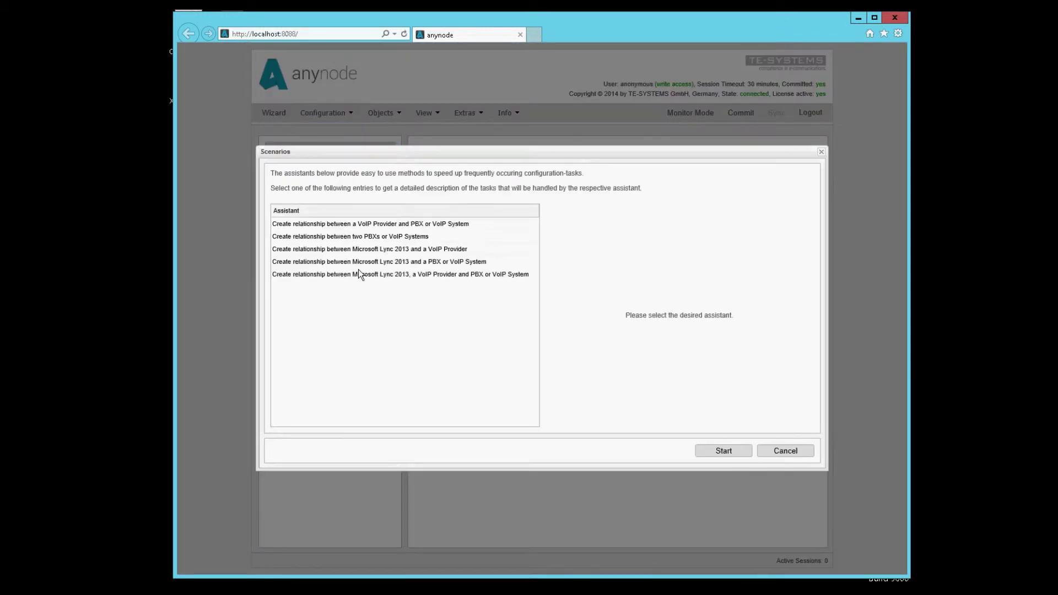
pyautogui.click(369, 236)
pyautogui.click(364, 249)
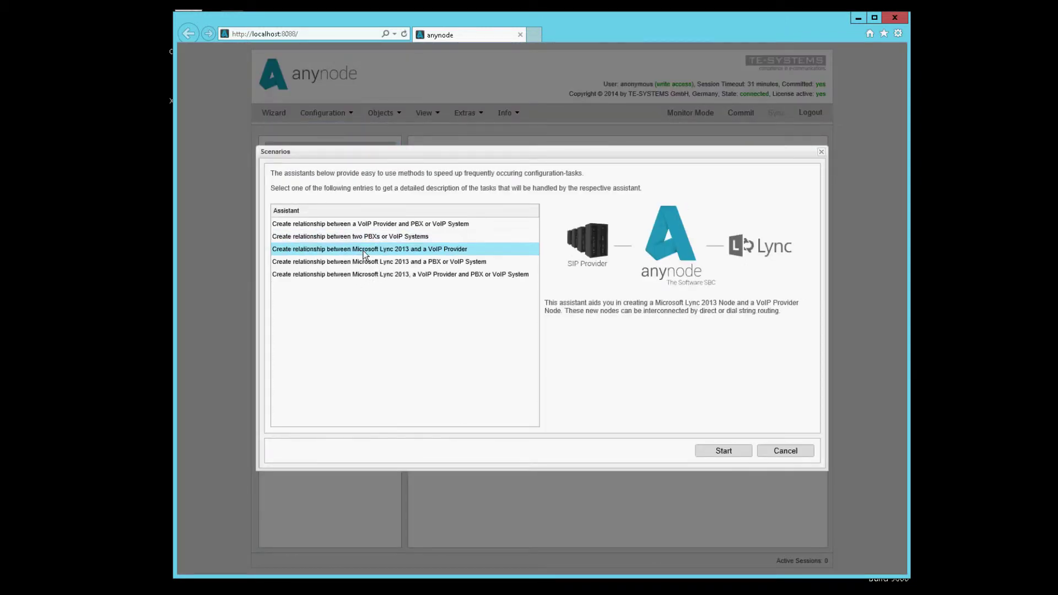
pyautogui.click(364, 262)
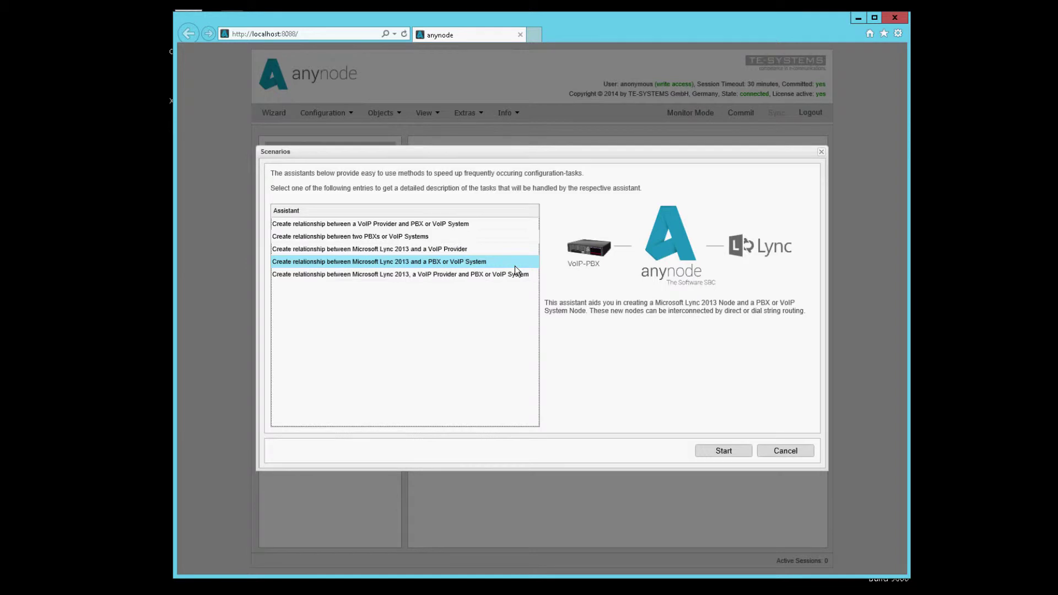
pyautogui.click(723, 451)
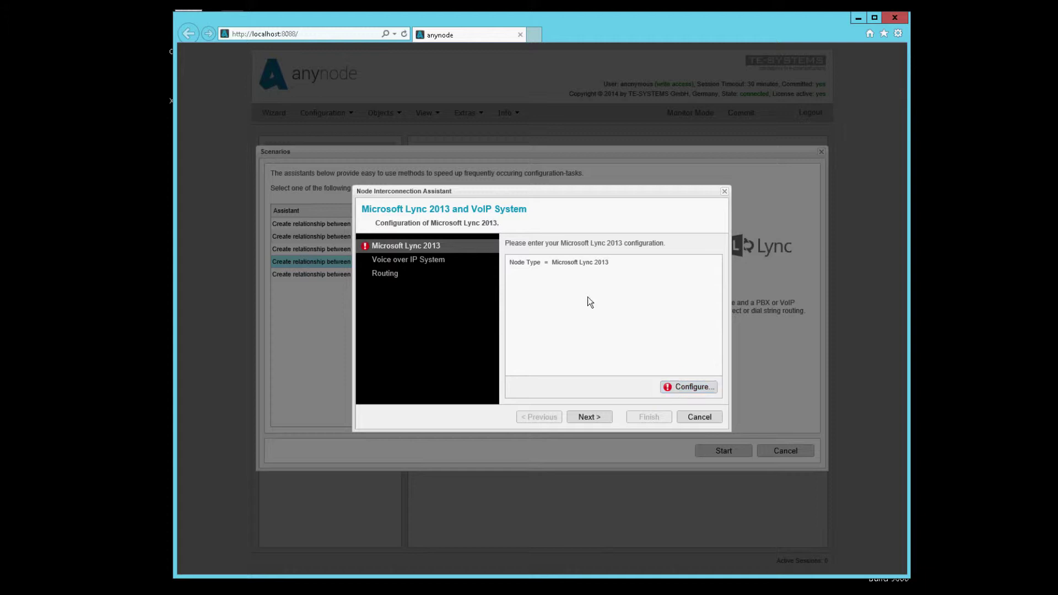
# Step: Configure the Lync node's new network controller with the Microsoft Hyper-V Network Adapter (Ethernet) interface and IP address 172.18.0.168
pyautogui.click(687, 387)
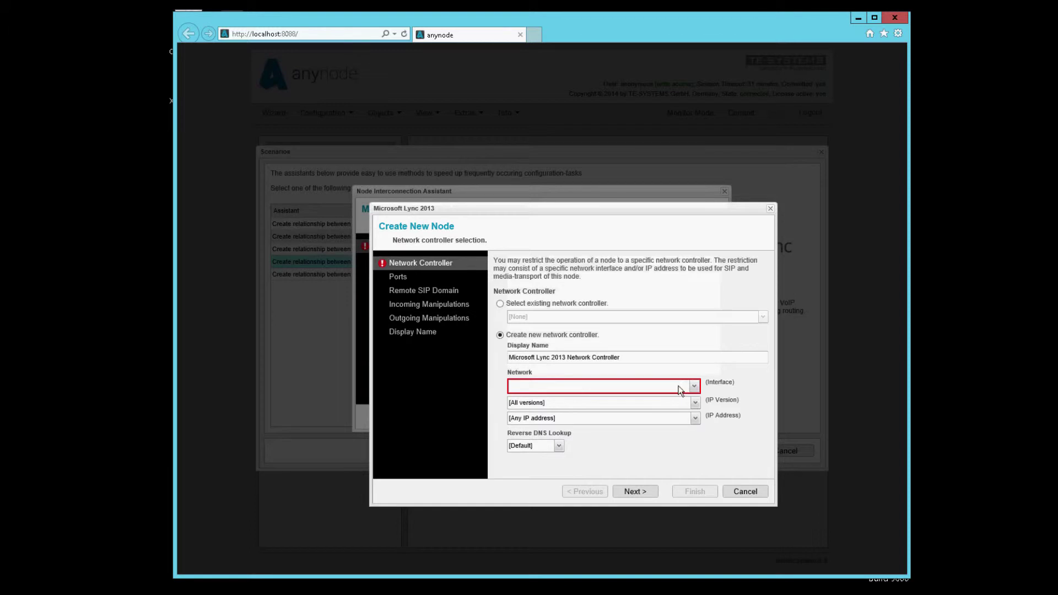
pyautogui.click(579, 387)
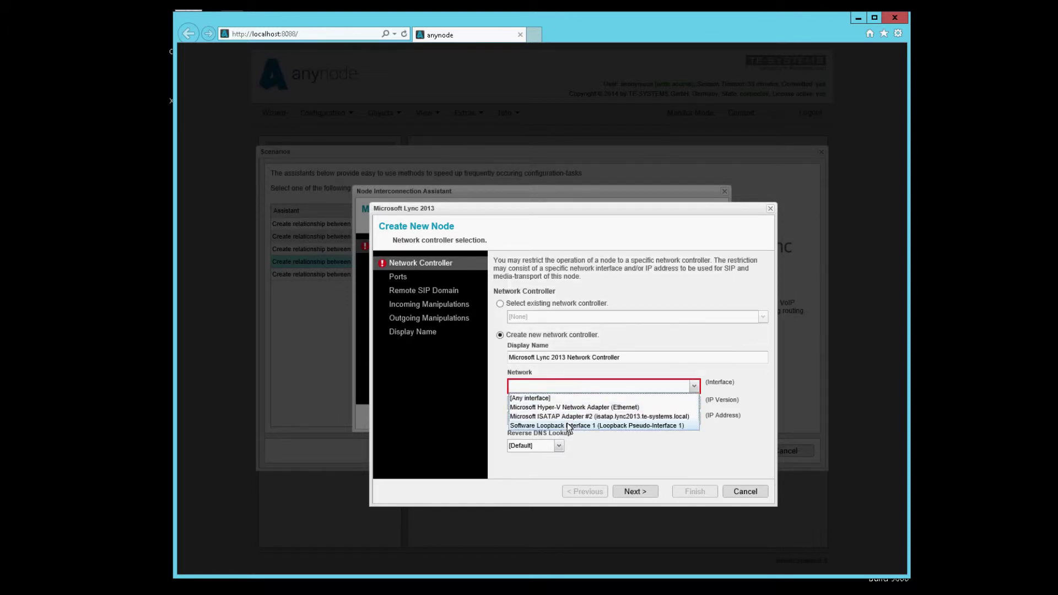
pyautogui.click(567, 409)
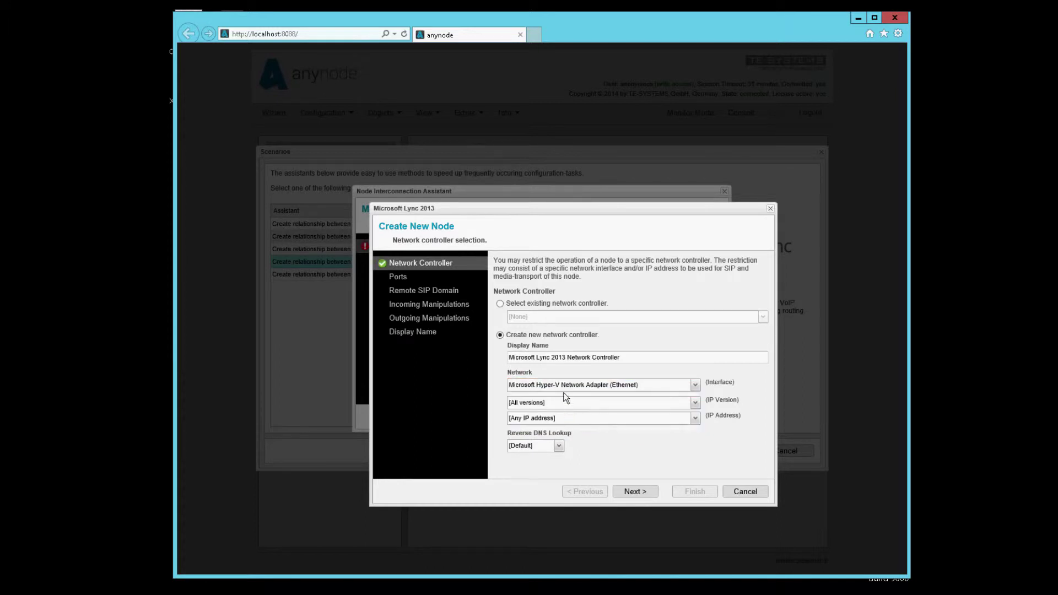
pyautogui.click(590, 421)
pyautogui.click(582, 439)
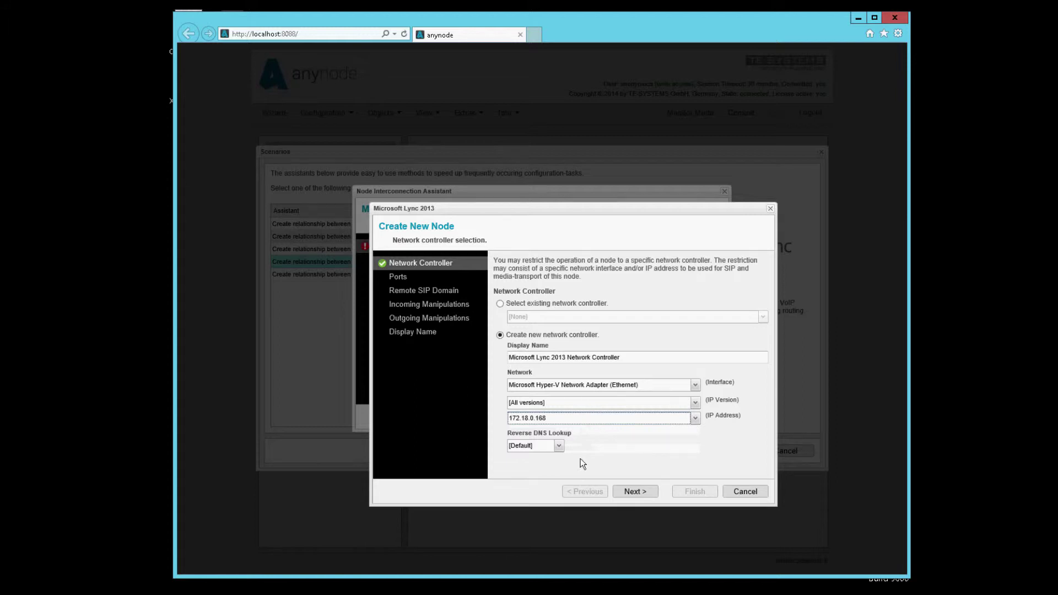
pyautogui.click(639, 492)
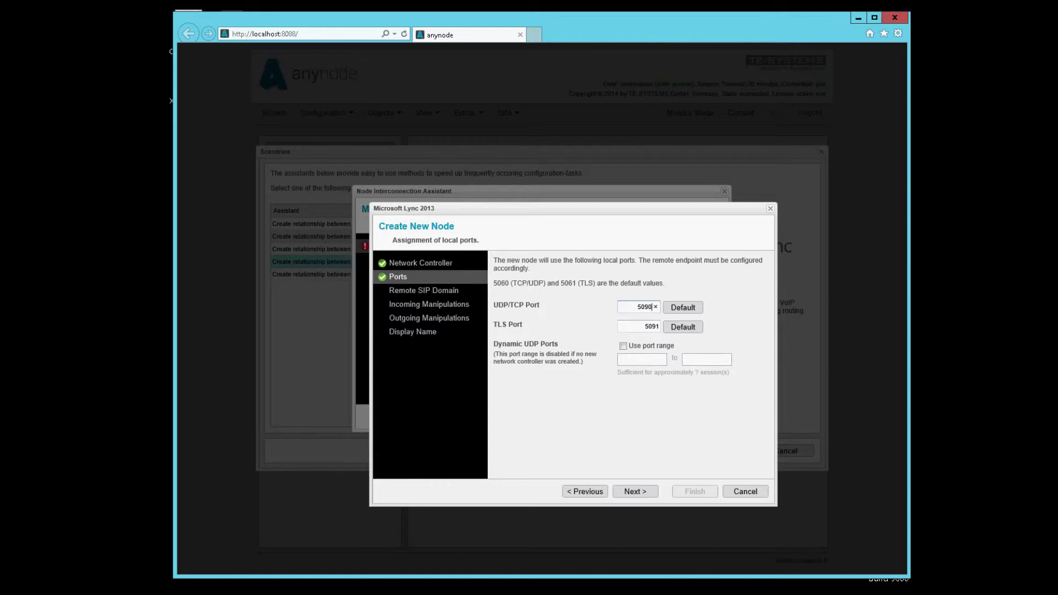
# Step: Accept local ports 5090 and 5091, and use the DNS registered domain lync2013.te-systems.local as the remote SIP domain
pyautogui.click(637, 493)
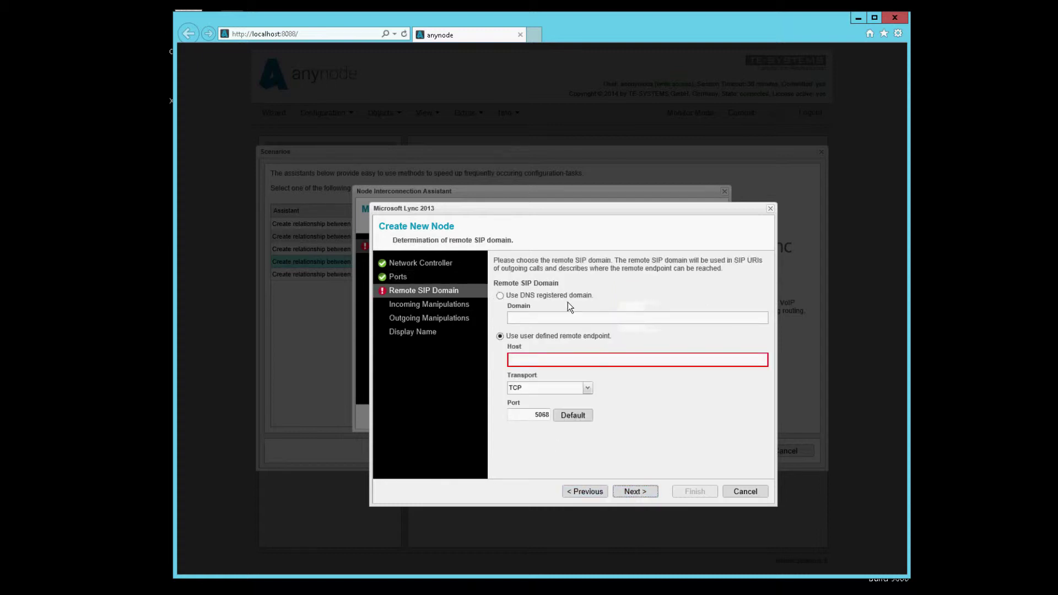
pyautogui.click(500, 296)
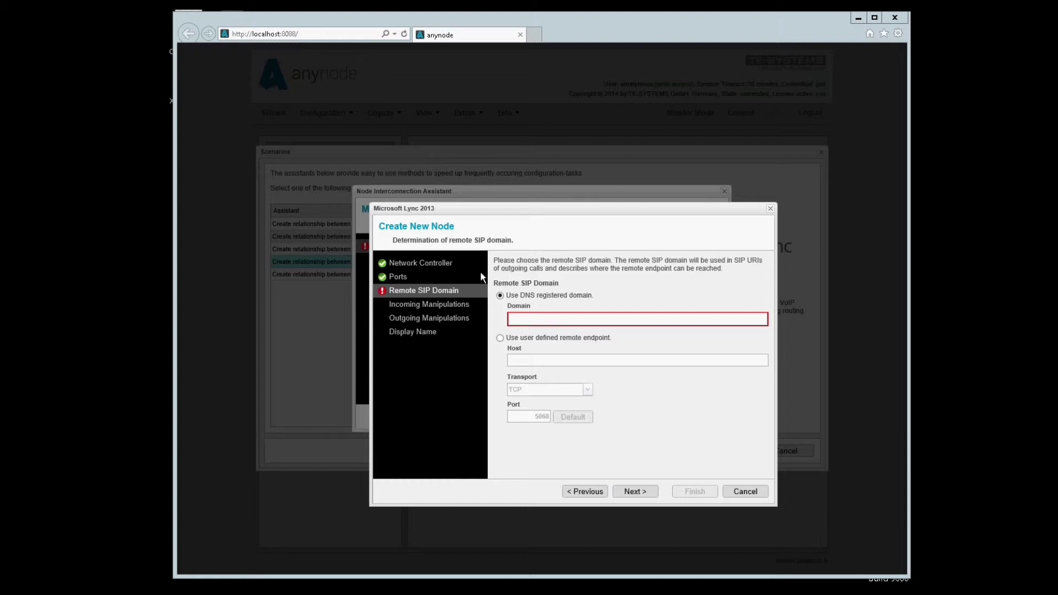
pyautogui.click(539, 319)
pyautogui.rightClick(539, 319)
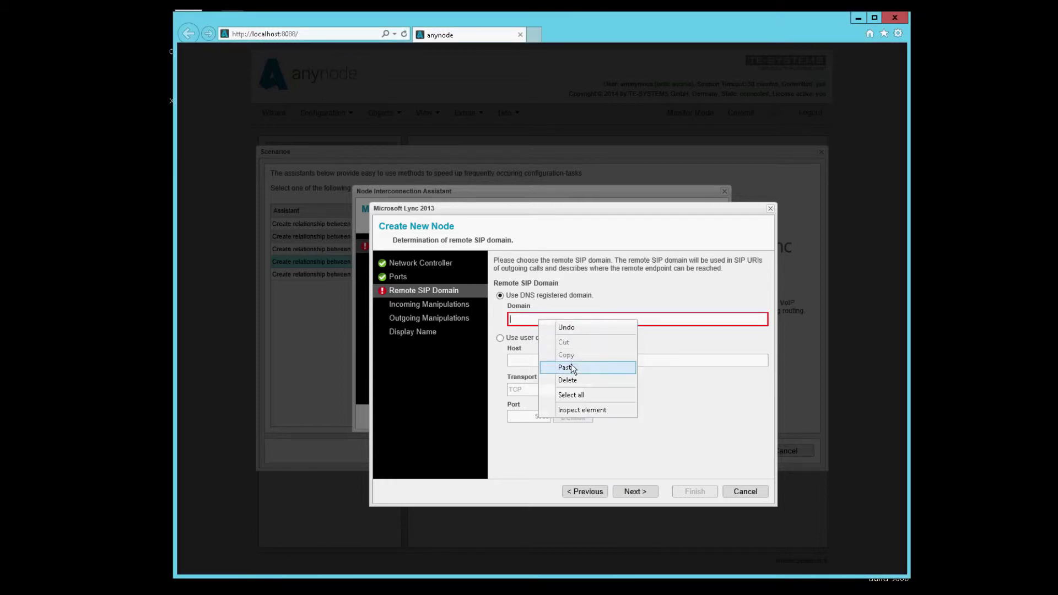
pyautogui.click(567, 367)
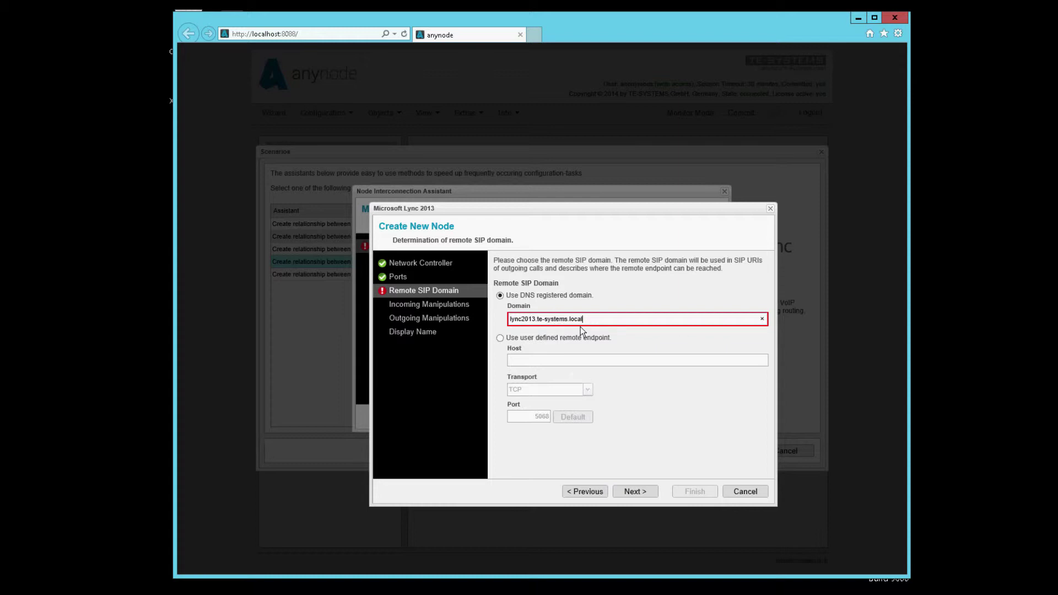
# Step: Proceed to the Lync node's display name, leaving the incoming and outgoing manipulations empty
pyautogui.click(634, 492)
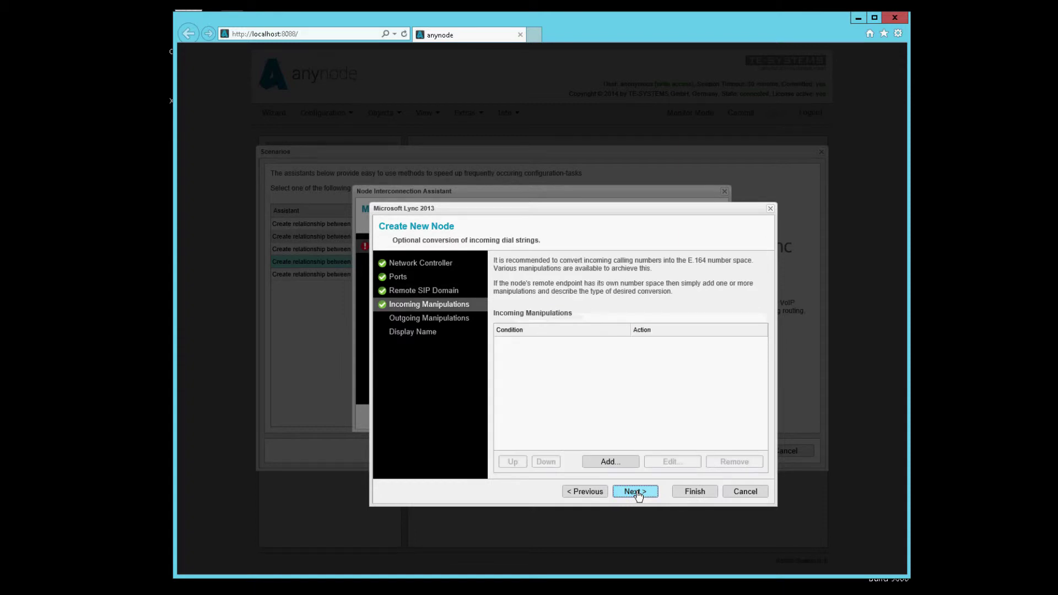
pyautogui.click(636, 494)
pyautogui.click(637, 493)
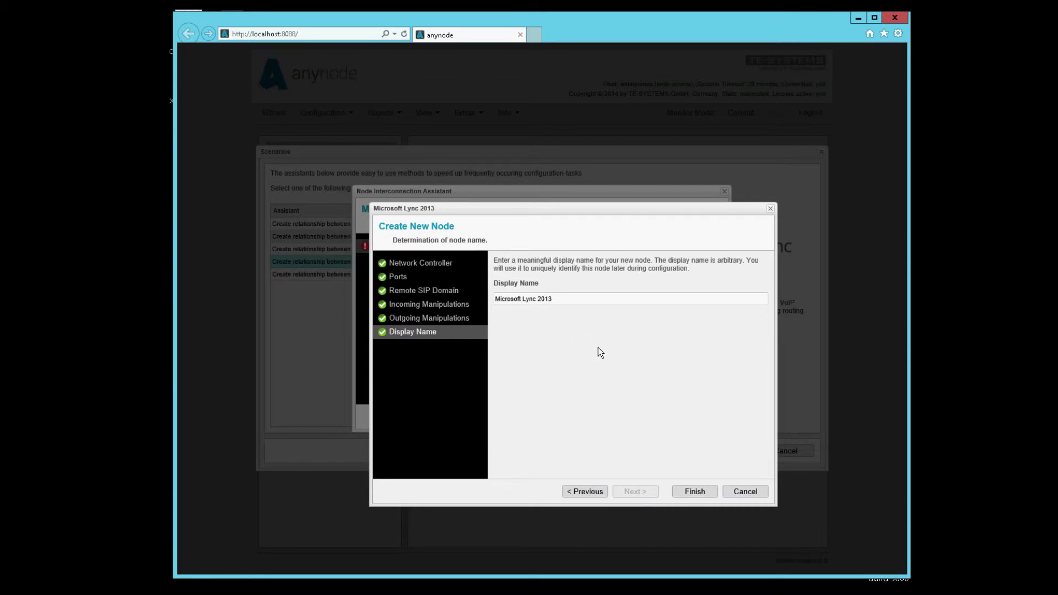
# Step: Finish the Lync node with the display name Microsoft Lync 2013 and proceed to the Voice over IP System configuration
pyautogui.click(693, 492)
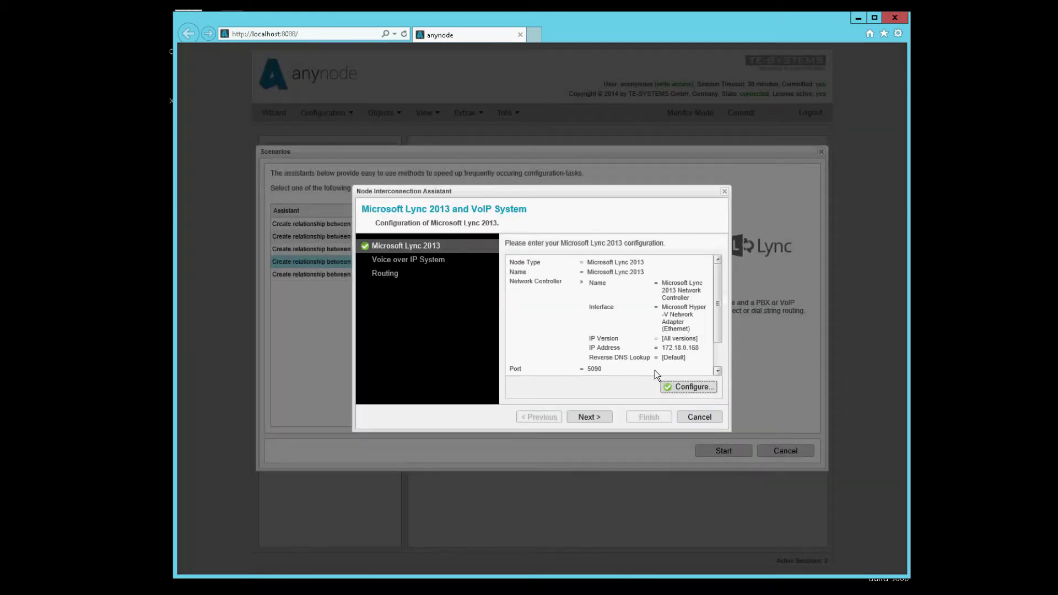
pyautogui.click(718, 358)
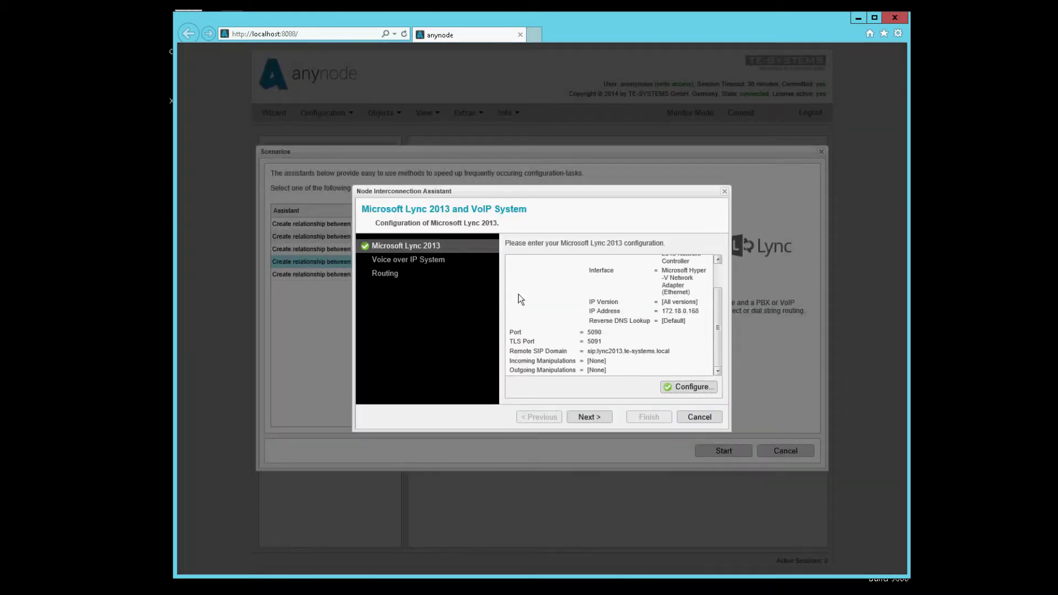
pyautogui.click(411, 263)
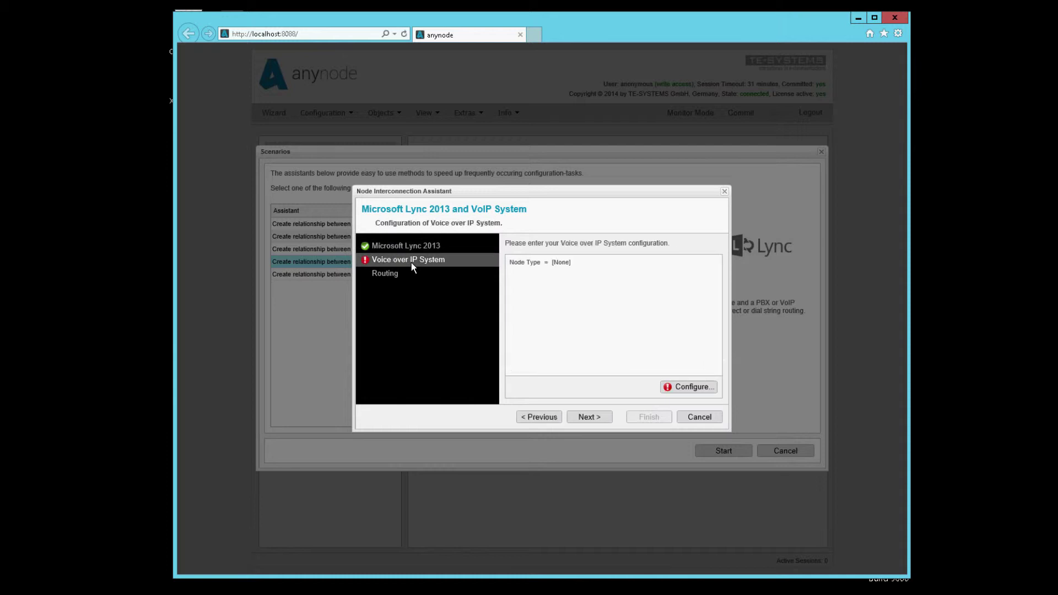
# Step: Choose the XCAPI (localhost) preset for the Voice over IP System node and proceed to its display name
pyautogui.click(684, 386)
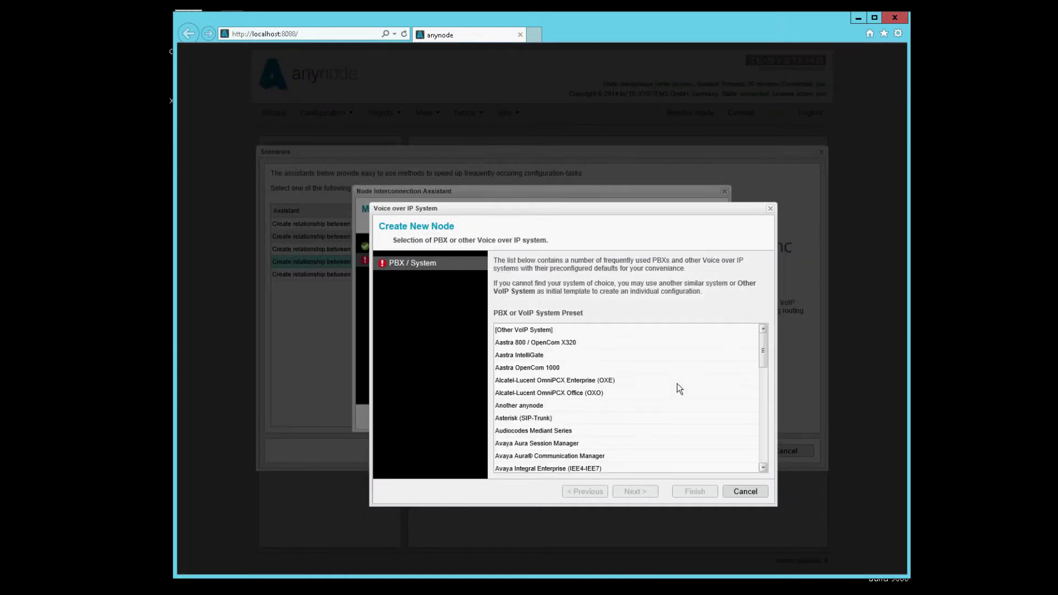
pyautogui.click(677, 381)
pyautogui.scroll(-3, 673, 398)
pyautogui.scroll(-3, 672, 398)
pyautogui.scroll(-5, 672, 397)
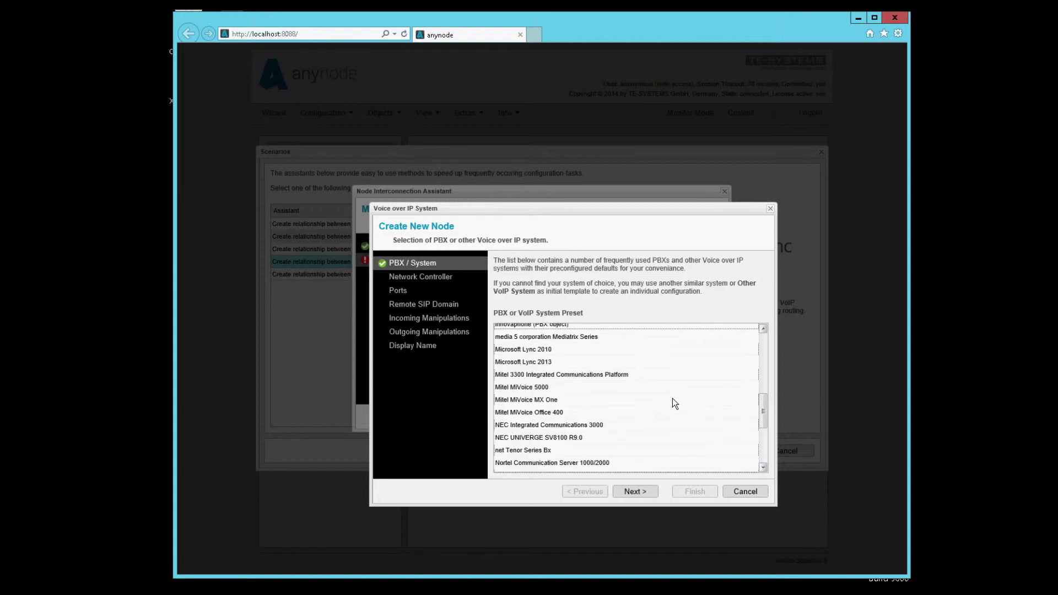
pyautogui.scroll(1, 672, 399)
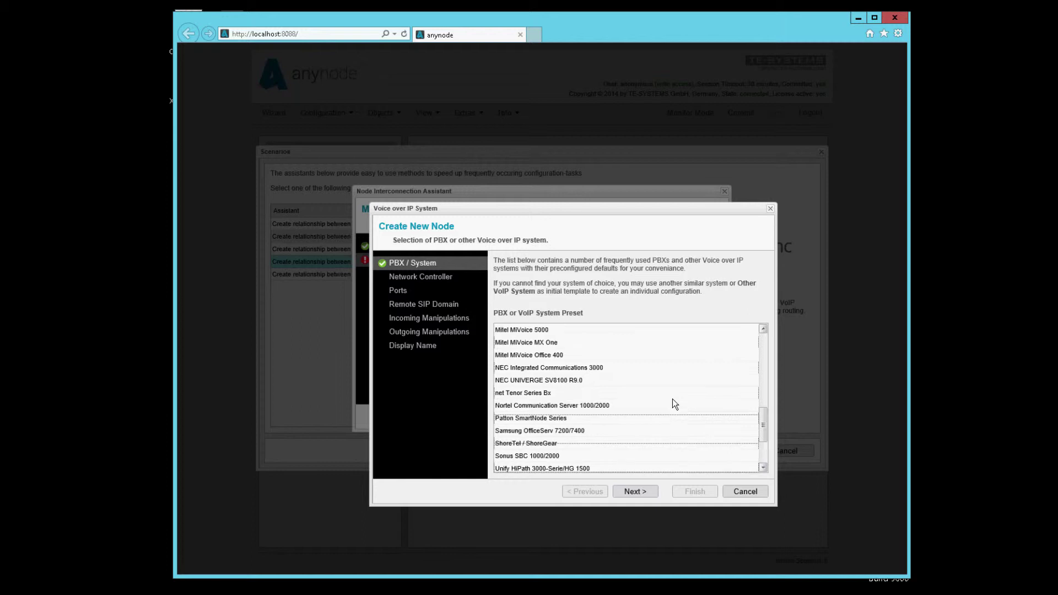
pyautogui.scroll(-3, 672, 399)
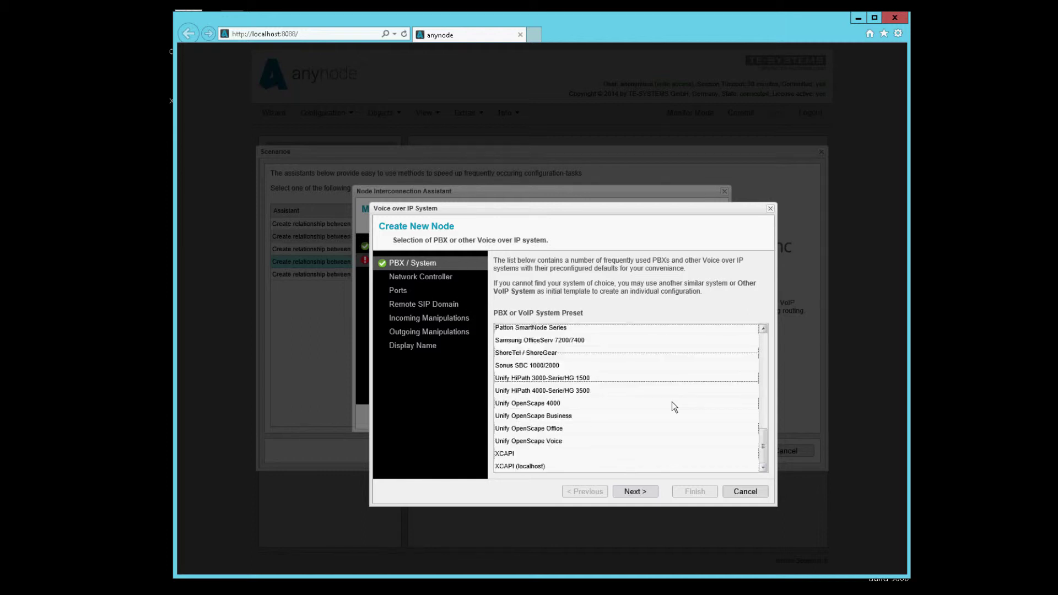
pyautogui.click(551, 466)
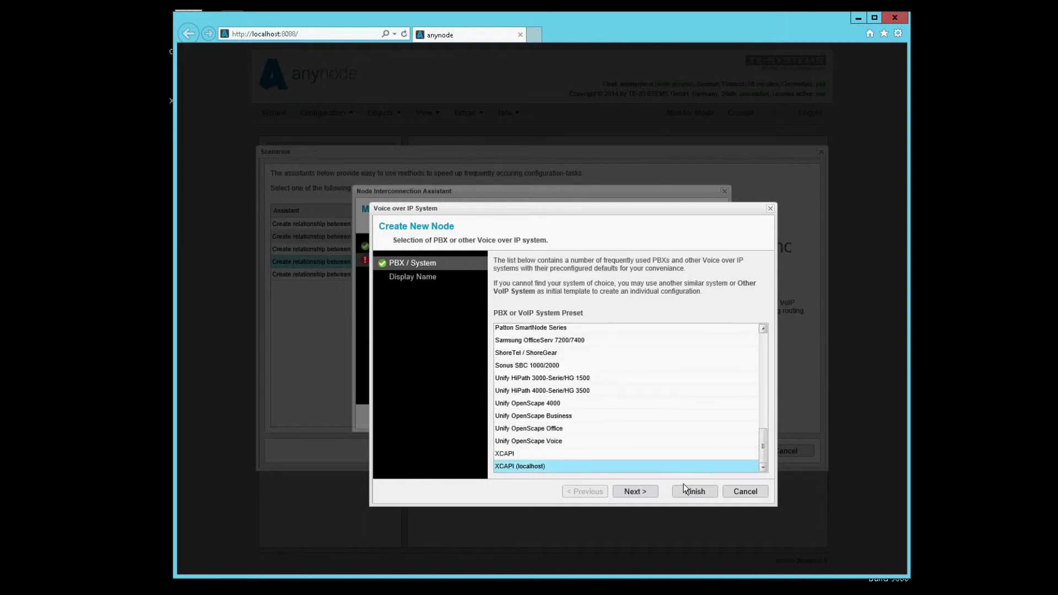
pyautogui.click(626, 496)
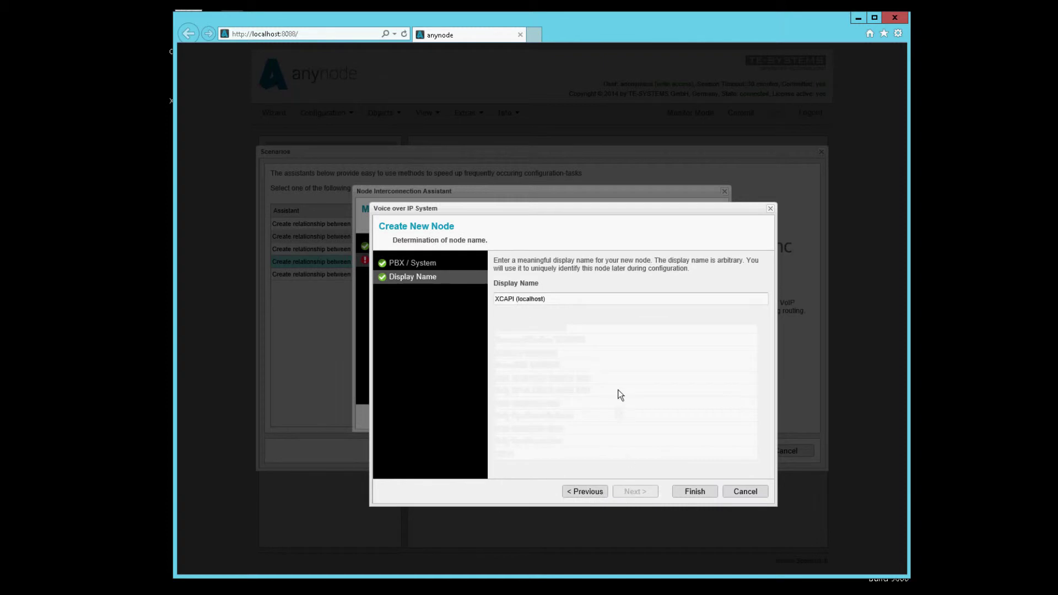
# Step: Name the VoIP node XCAPI and complete the interconnection assistant with direct routing
pyautogui.moveTo(516, 299); pyautogui.dragTo(628, 308)
pyautogui.press('BackSpace')
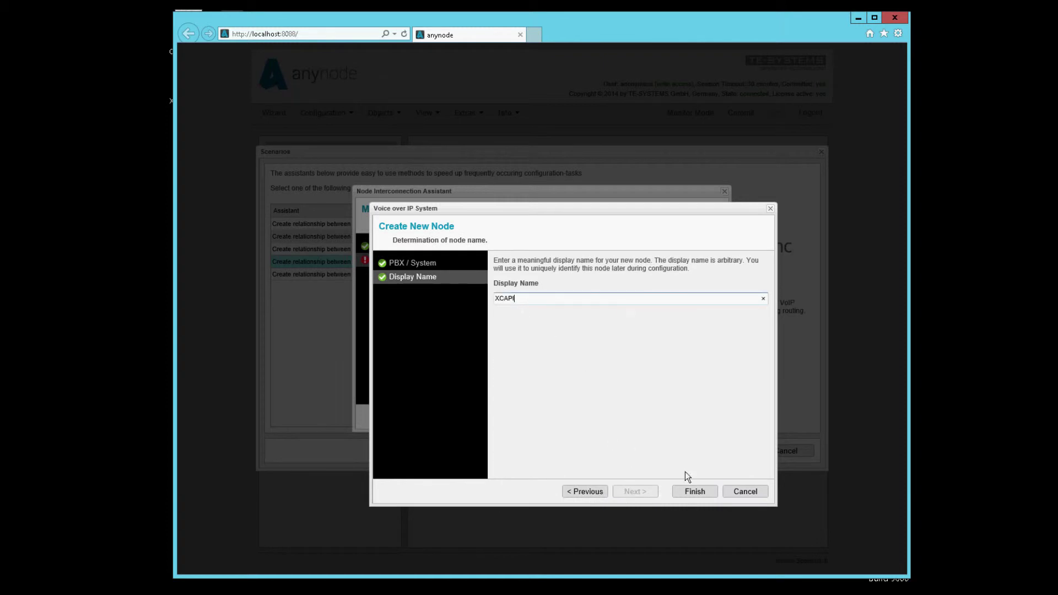
pyautogui.click(693, 491)
pyautogui.click(588, 417)
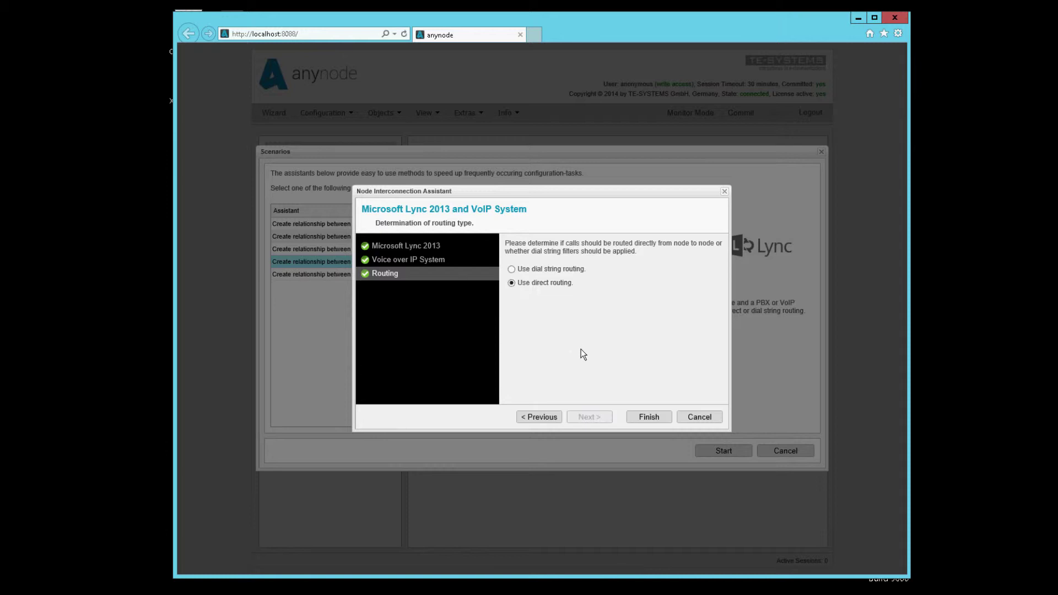
pyautogui.click(649, 419)
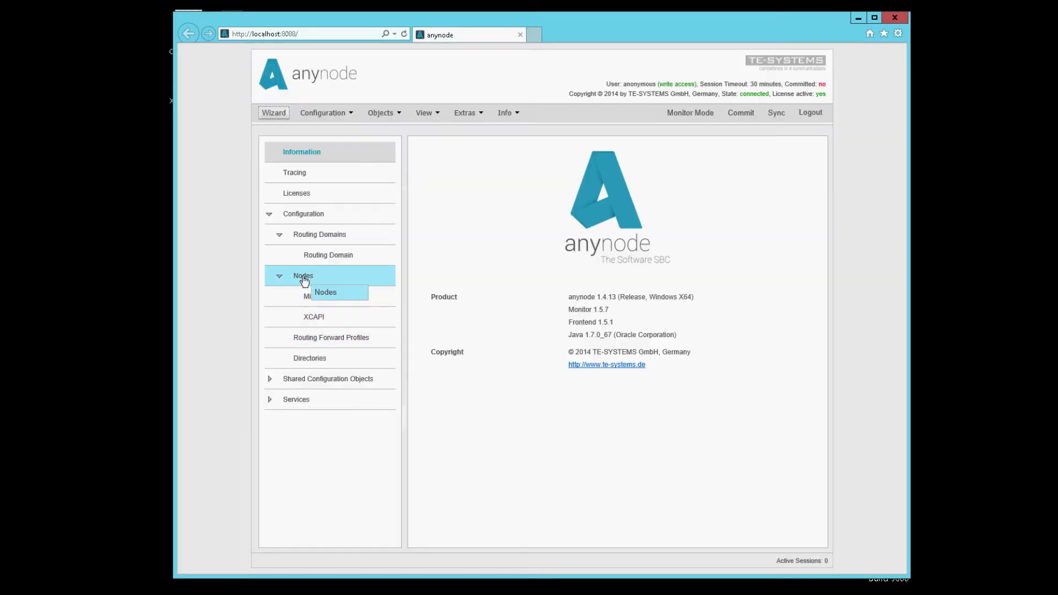
# Step: Review the Microsoft Lync 2013 and XCAPI nodes and both routes of the routing domain
pyautogui.click(314, 301)
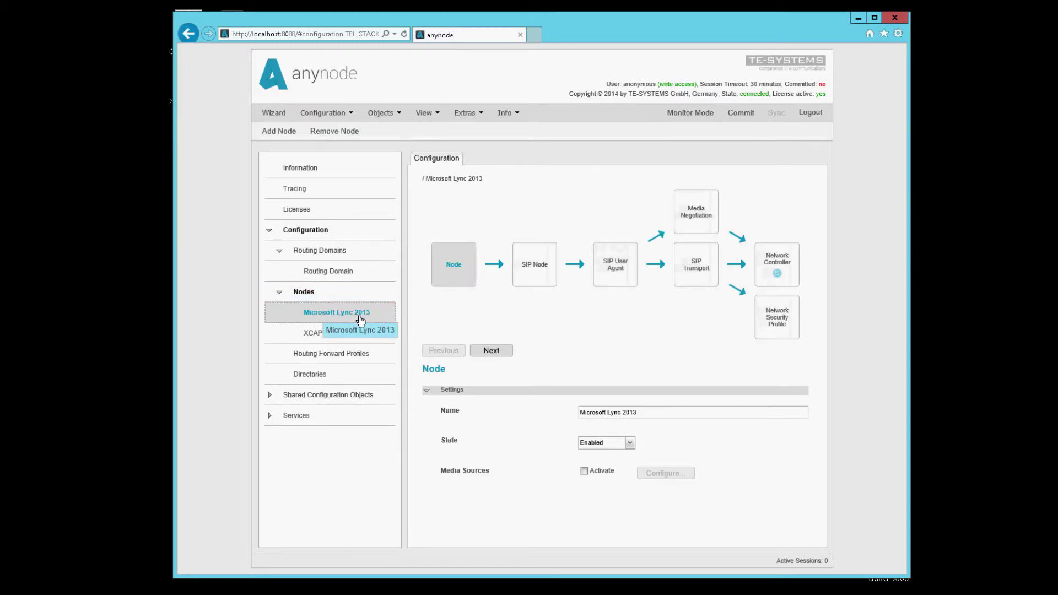
pyautogui.click(308, 335)
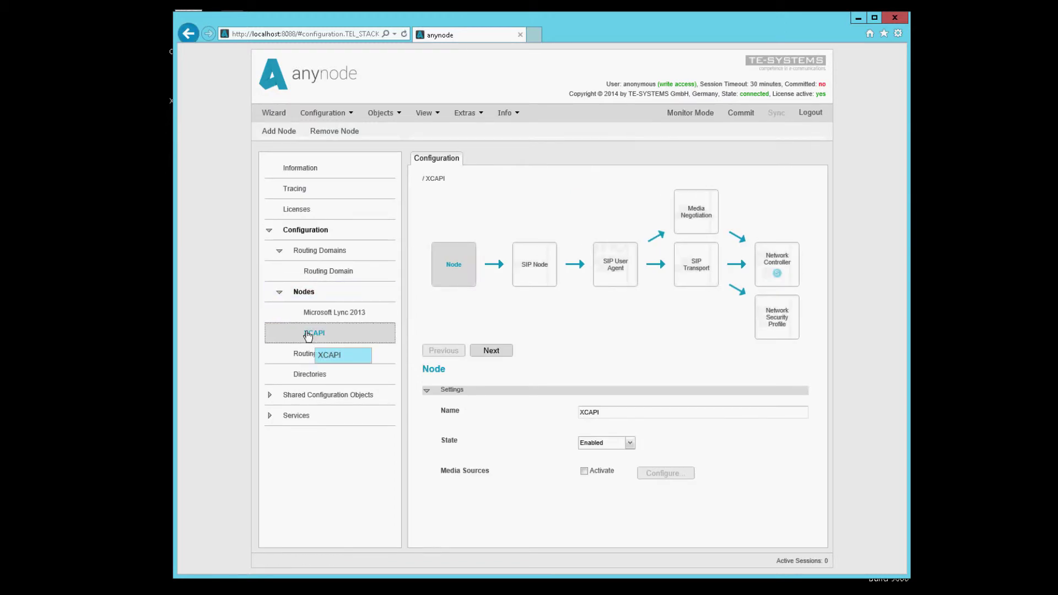
pyautogui.click(328, 274)
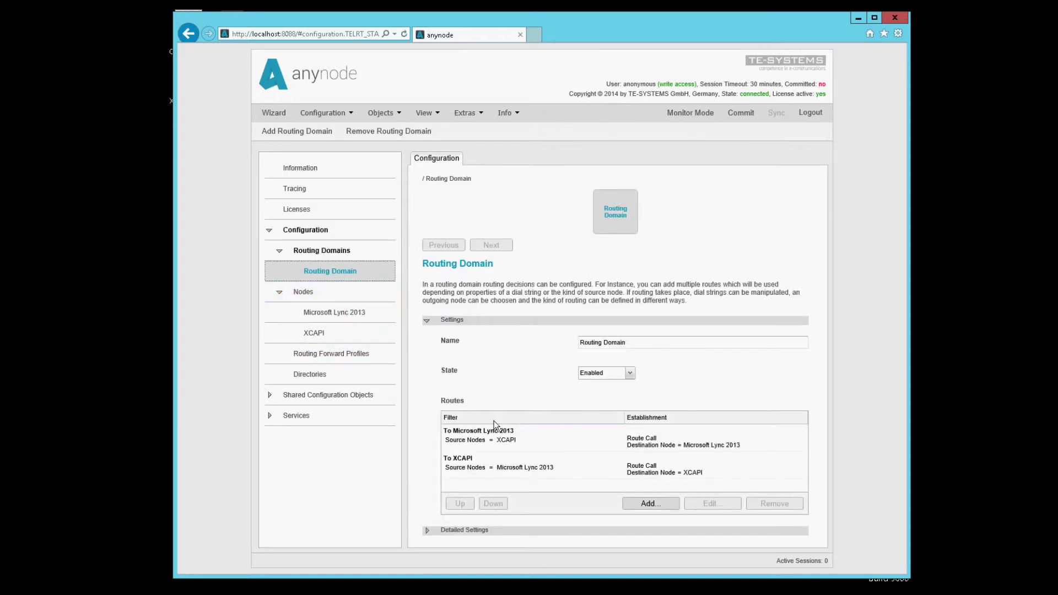
pyautogui.click(528, 441)
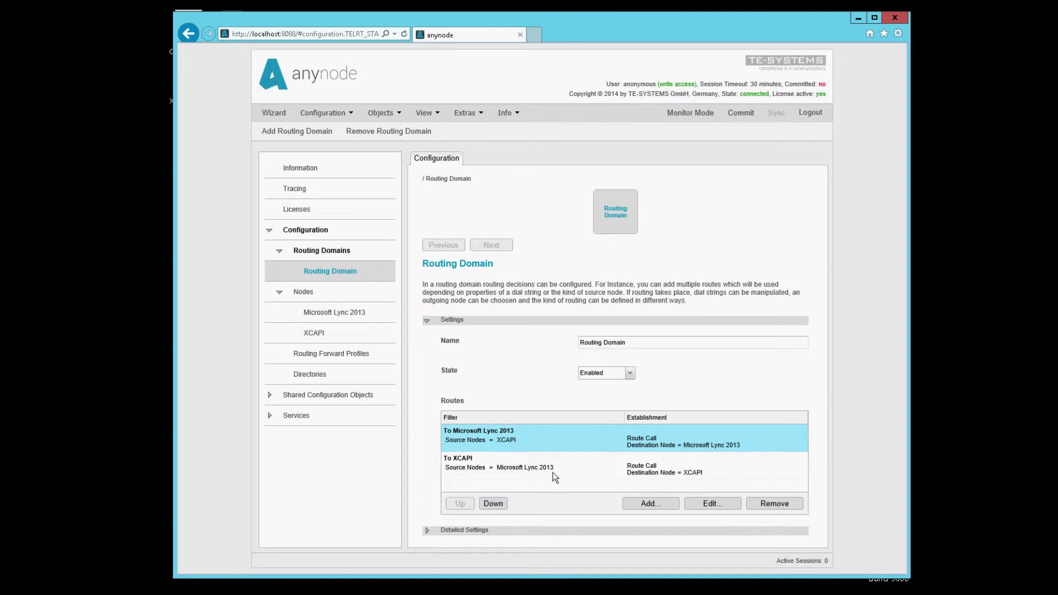
pyautogui.click(477, 473)
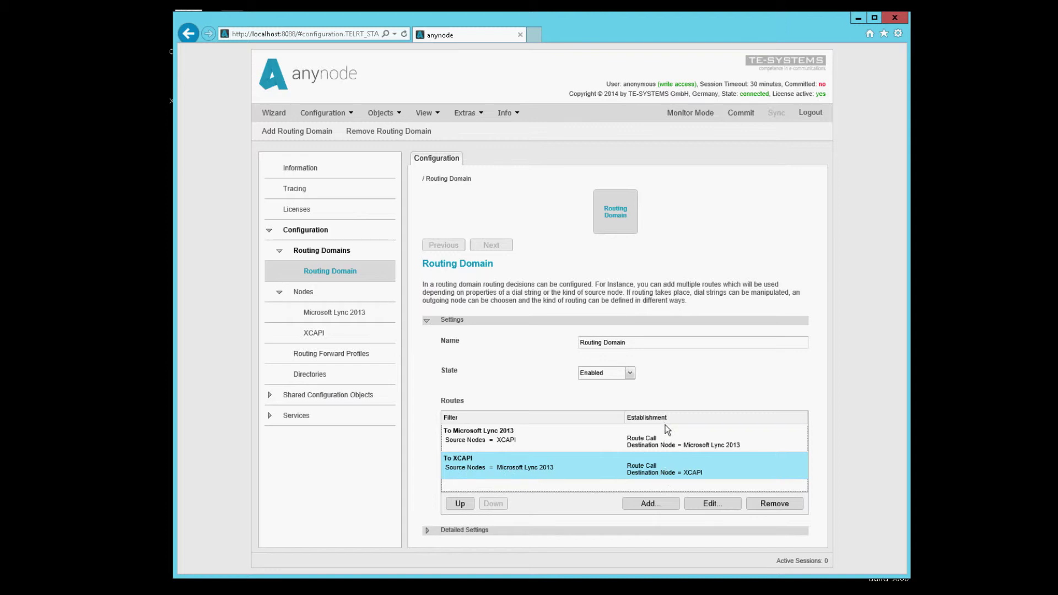
# Step: In the establishment of the route To Microsoft Lync 2013, create a new routing forward profile with the Passthrough media mode
pyautogui.click(652, 446)
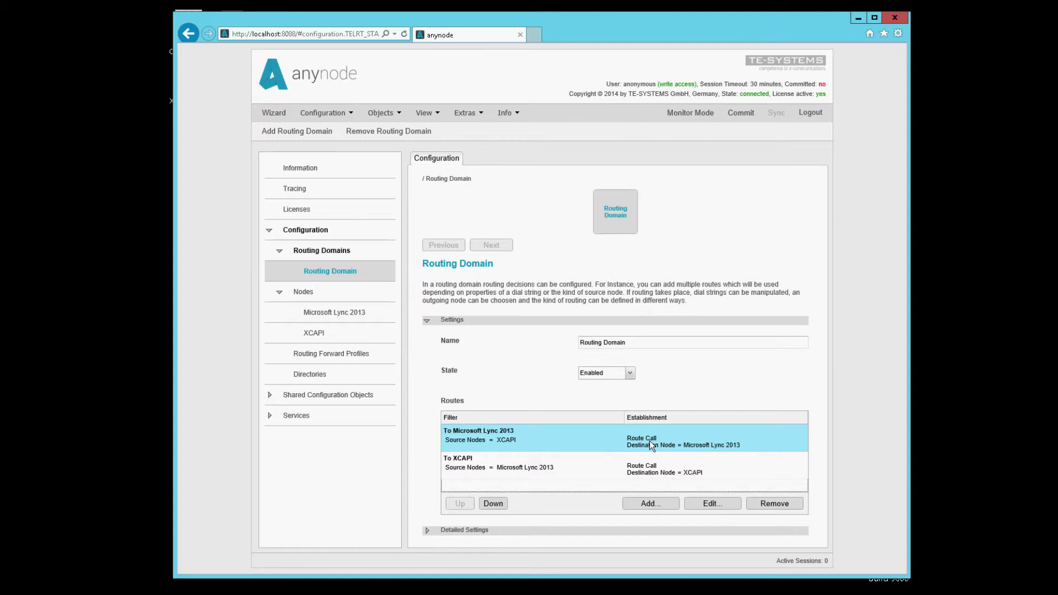
pyautogui.doubleClick(650, 442)
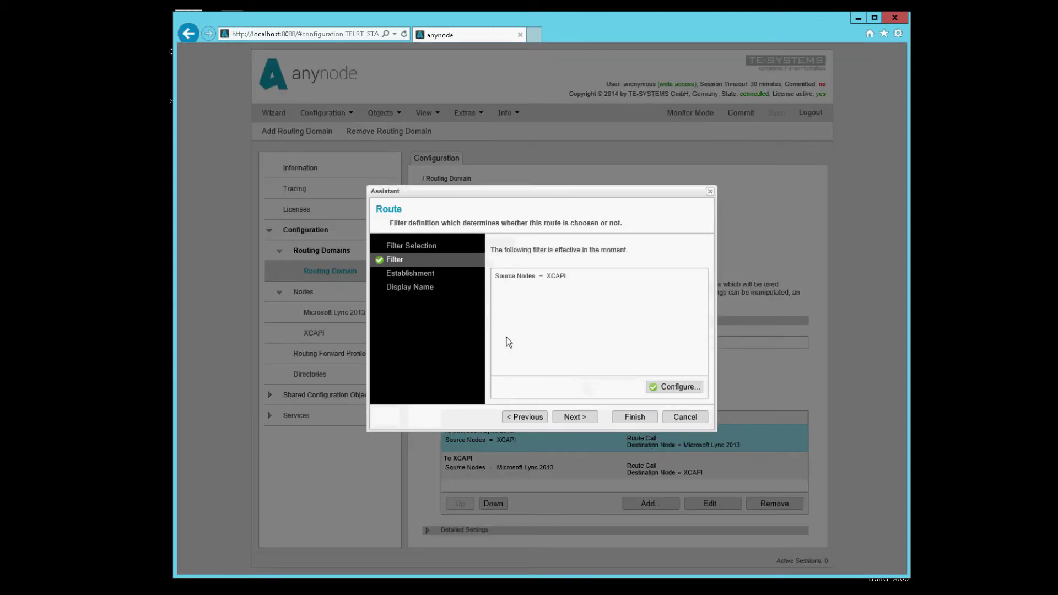
pyautogui.click(400, 275)
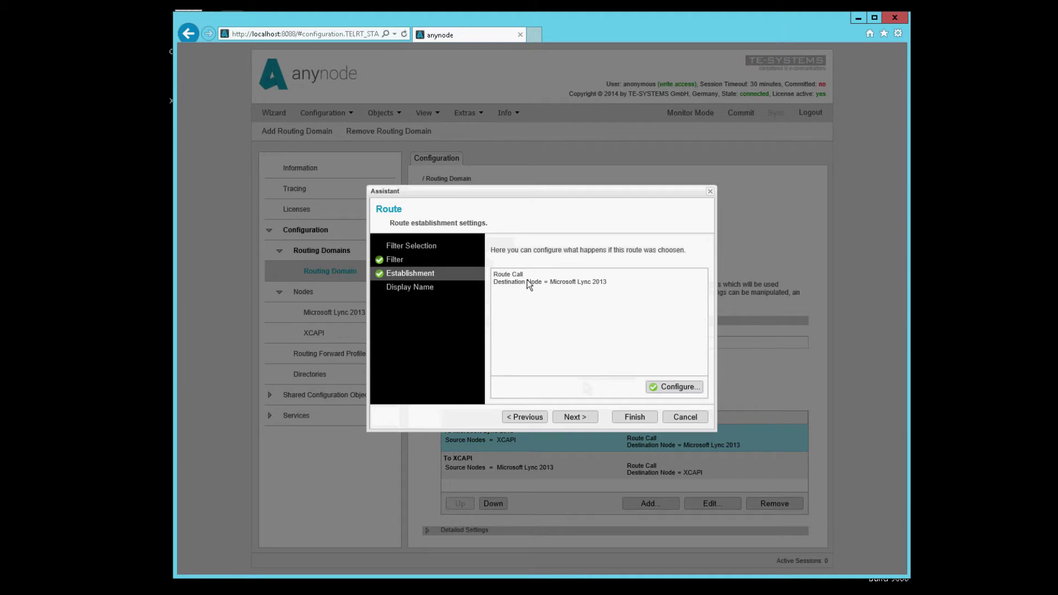
pyautogui.click(683, 386)
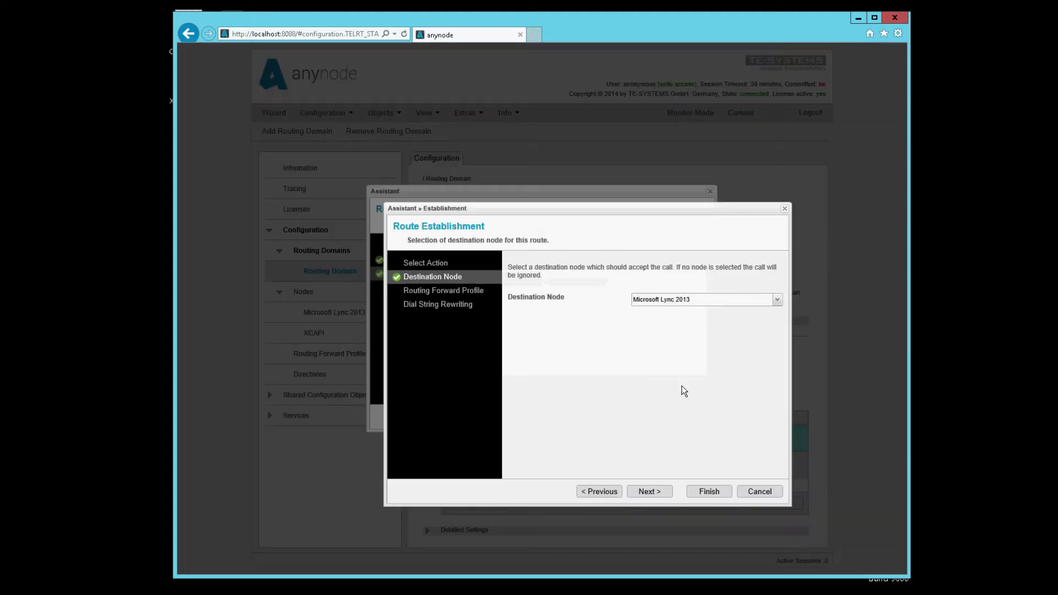
pyautogui.click(455, 292)
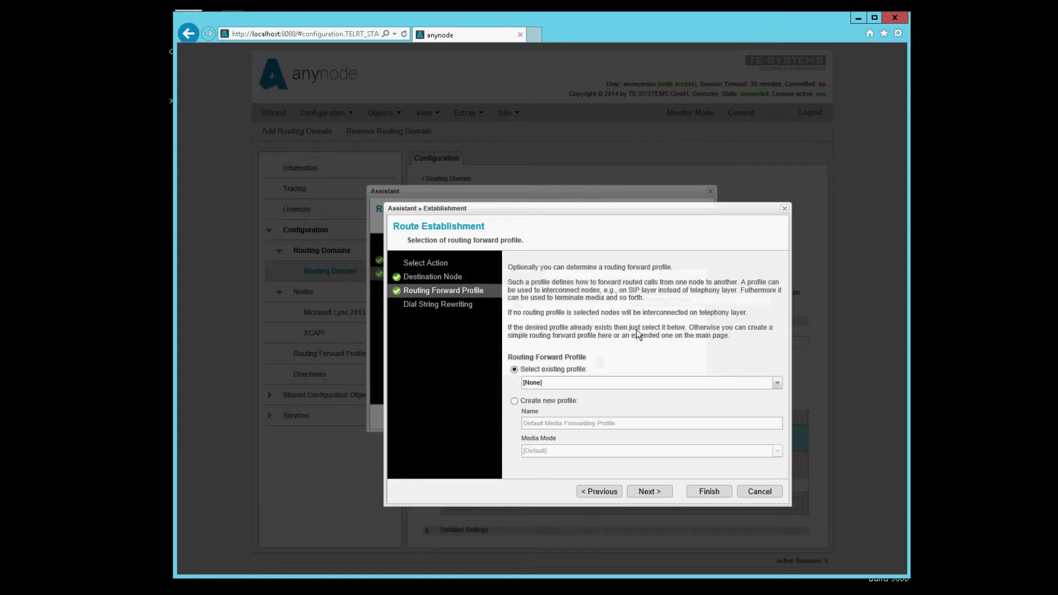
pyautogui.click(541, 381)
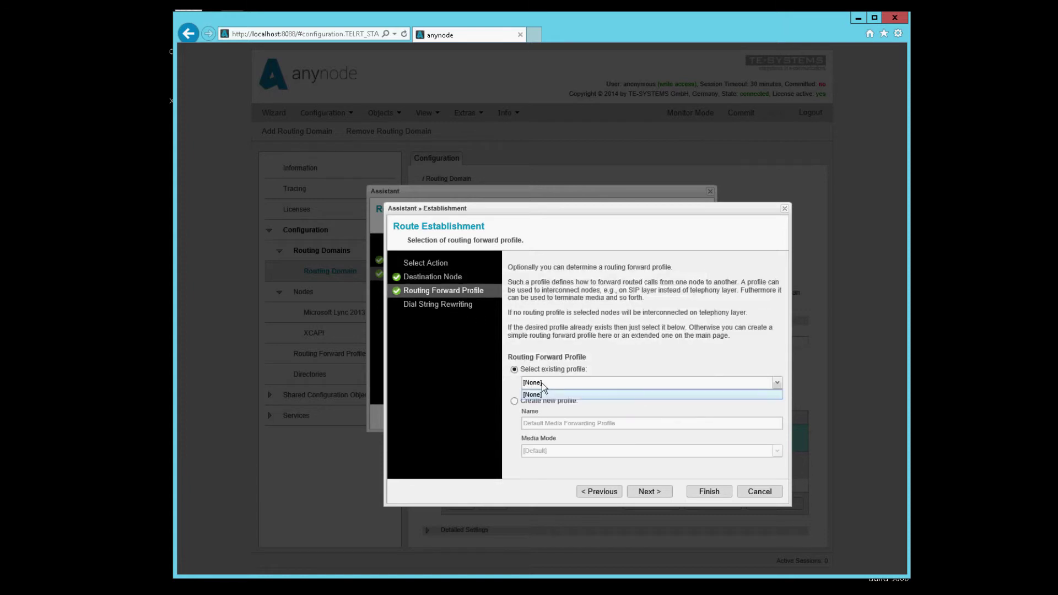
pyautogui.click(541, 392)
pyautogui.click(523, 402)
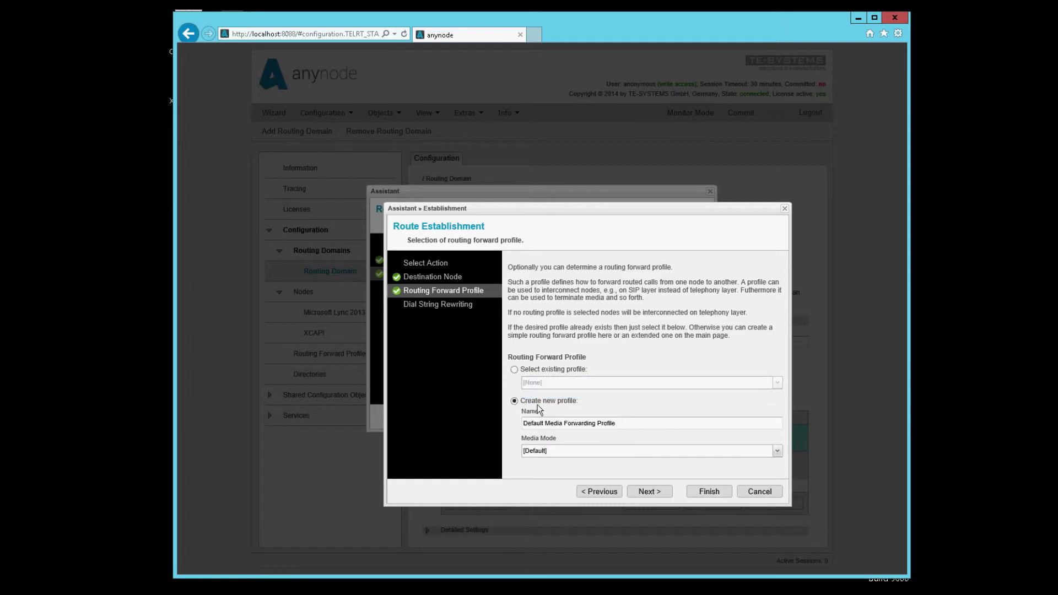
pyautogui.click(541, 451)
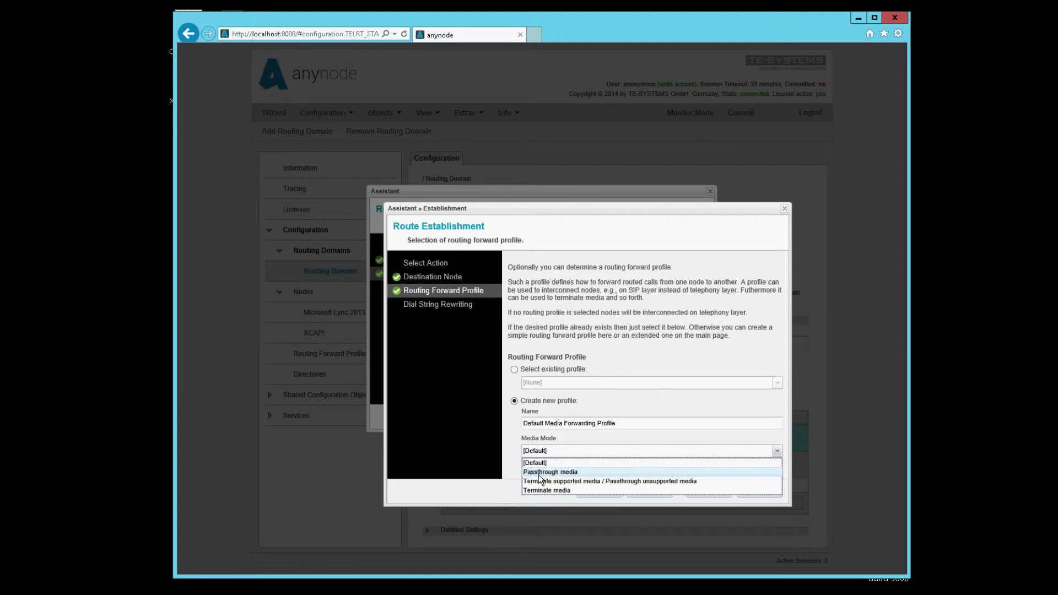
pyautogui.click(538, 473)
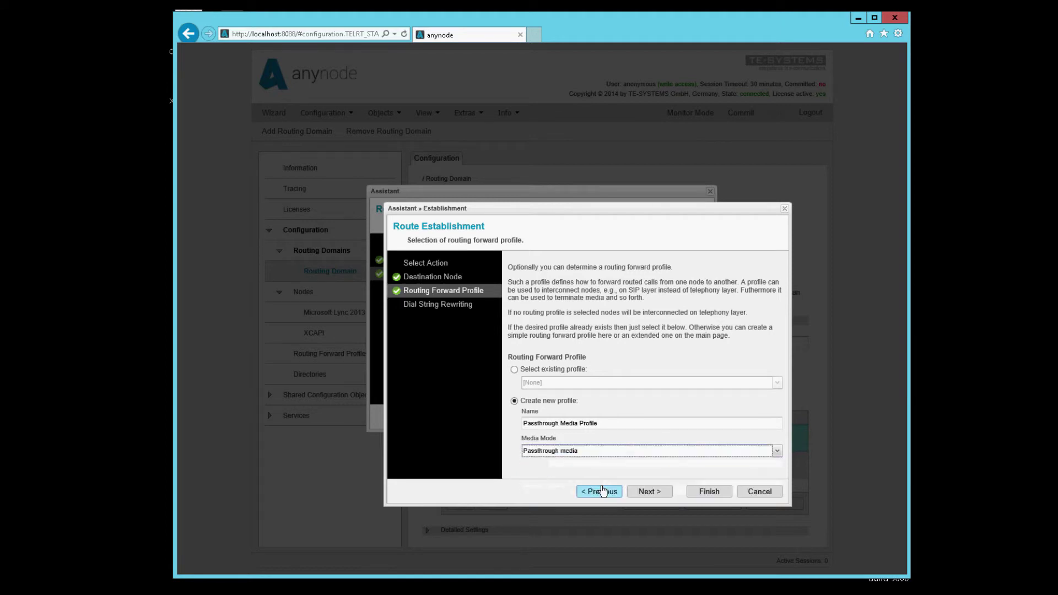
# Step: Leave dial string rewriting off and save the route To Microsoft Lync 2013
pyautogui.click(643, 491)
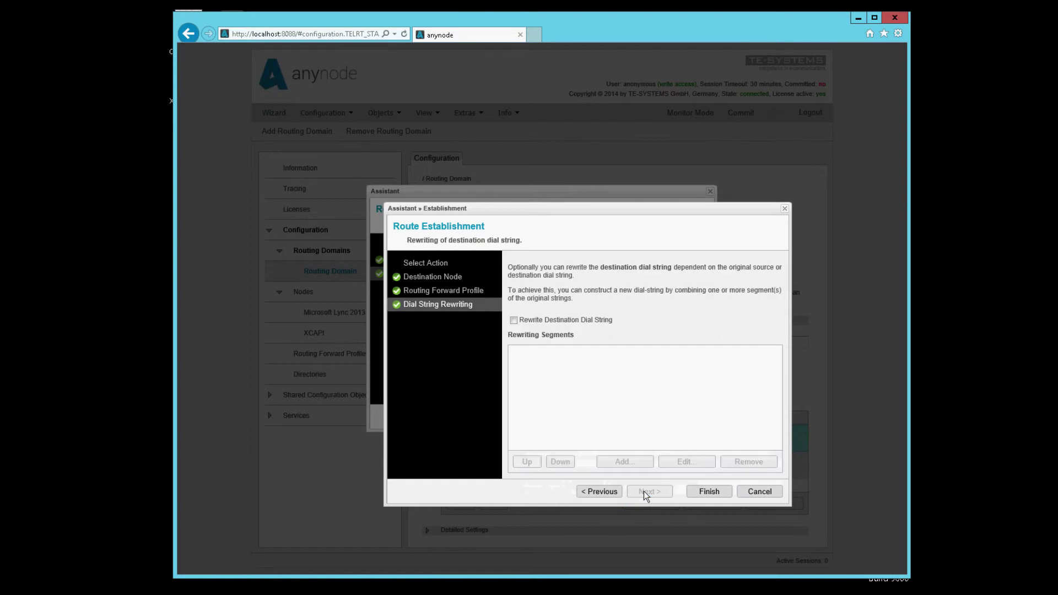
pyautogui.click(709, 492)
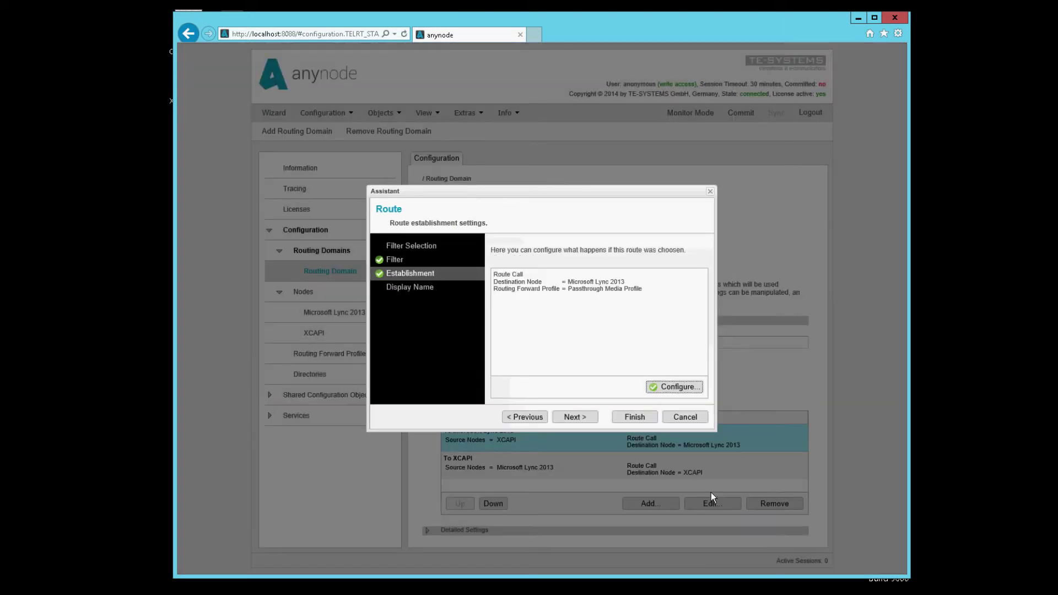
pyautogui.click(630, 417)
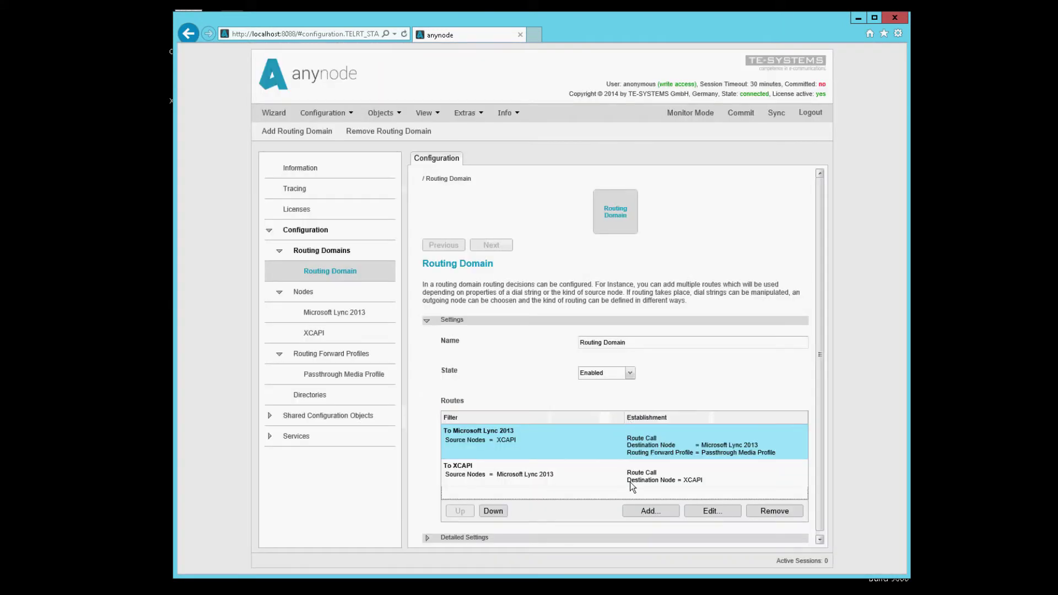
# Step: Assign the existing Passthrough Media Profile as routing forward profile in the establishment of the route To XCAPI
pyautogui.click(640, 479)
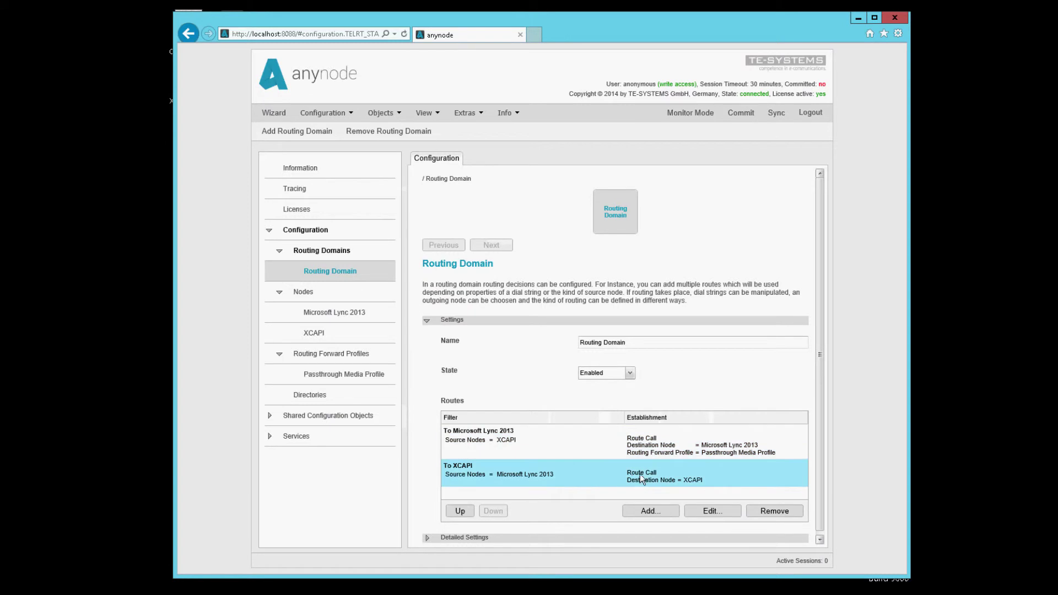
pyautogui.doubleClick(684, 467)
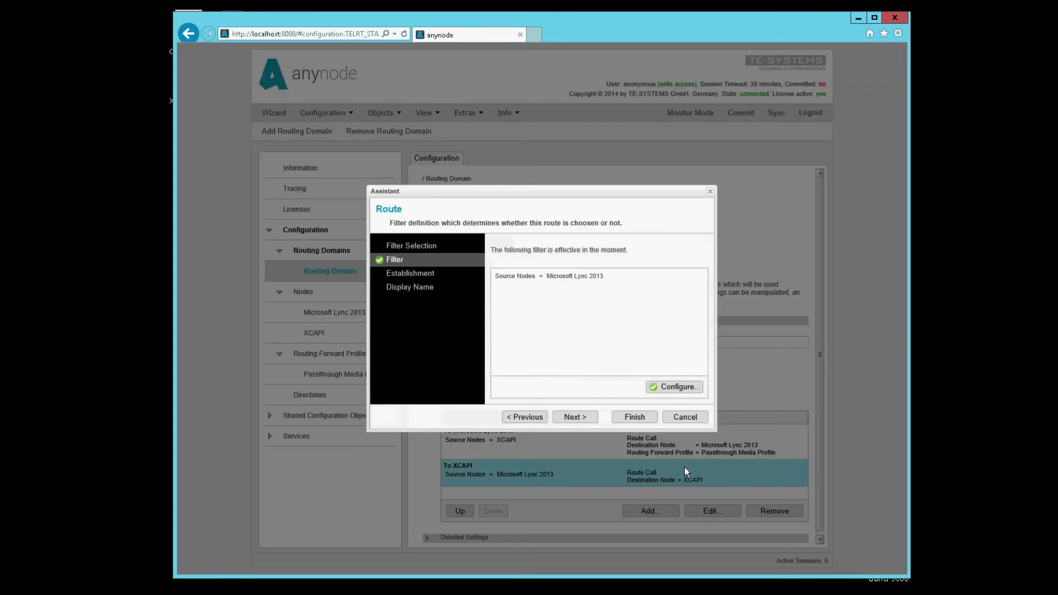
pyautogui.click(425, 274)
pyautogui.click(660, 387)
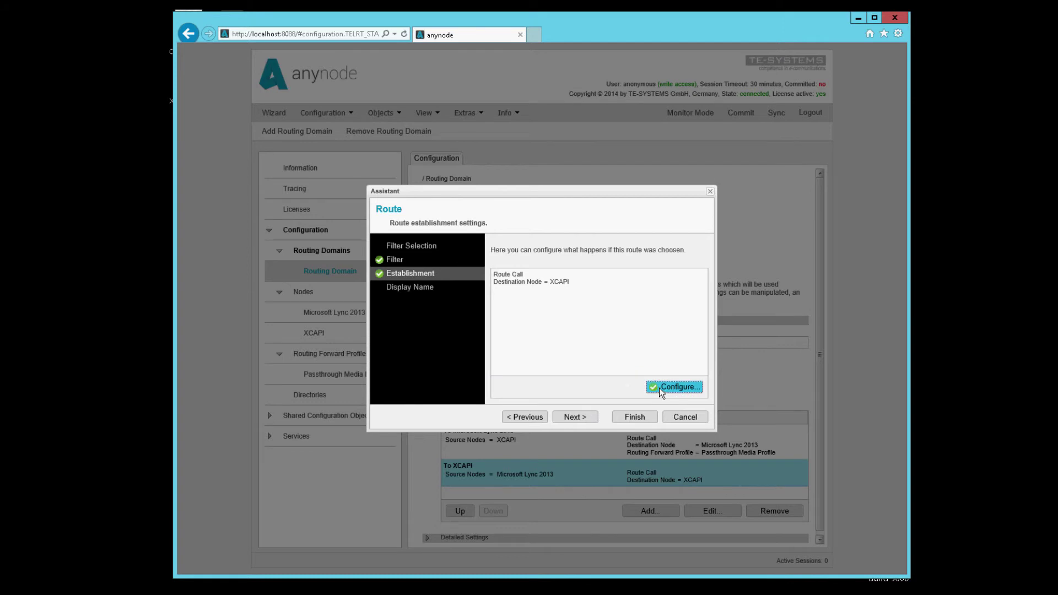
pyautogui.click(424, 290)
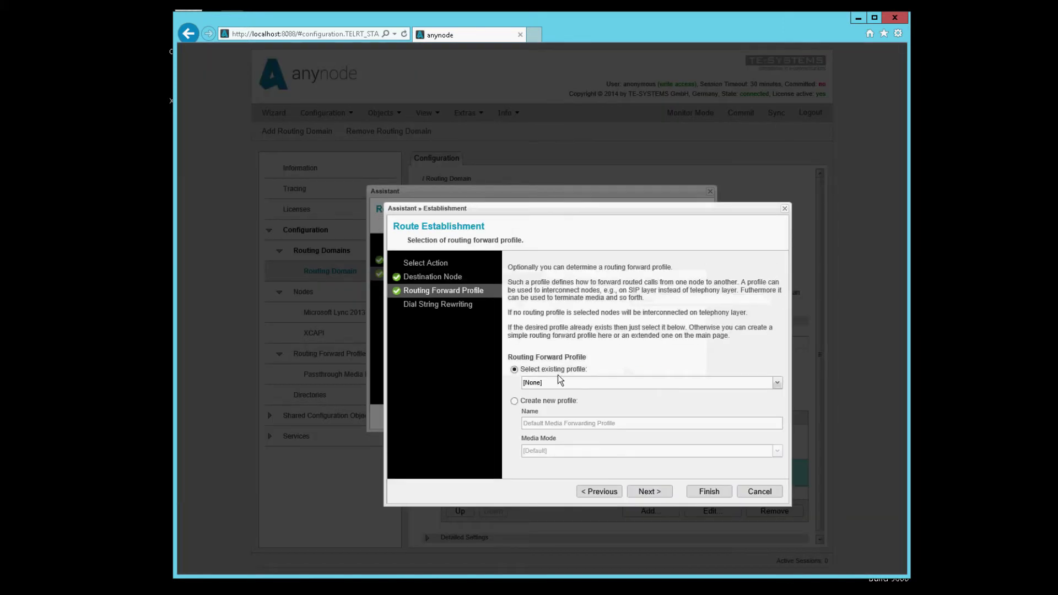
pyautogui.click(525, 401)
pyautogui.click(514, 370)
pyautogui.click(530, 382)
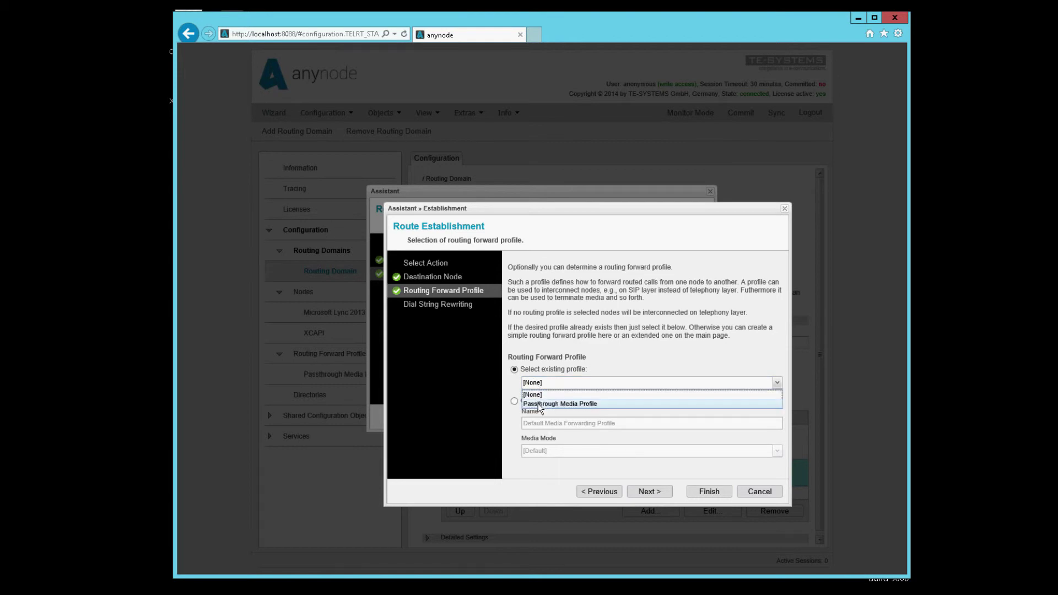
pyautogui.click(538, 403)
pyautogui.click(708, 492)
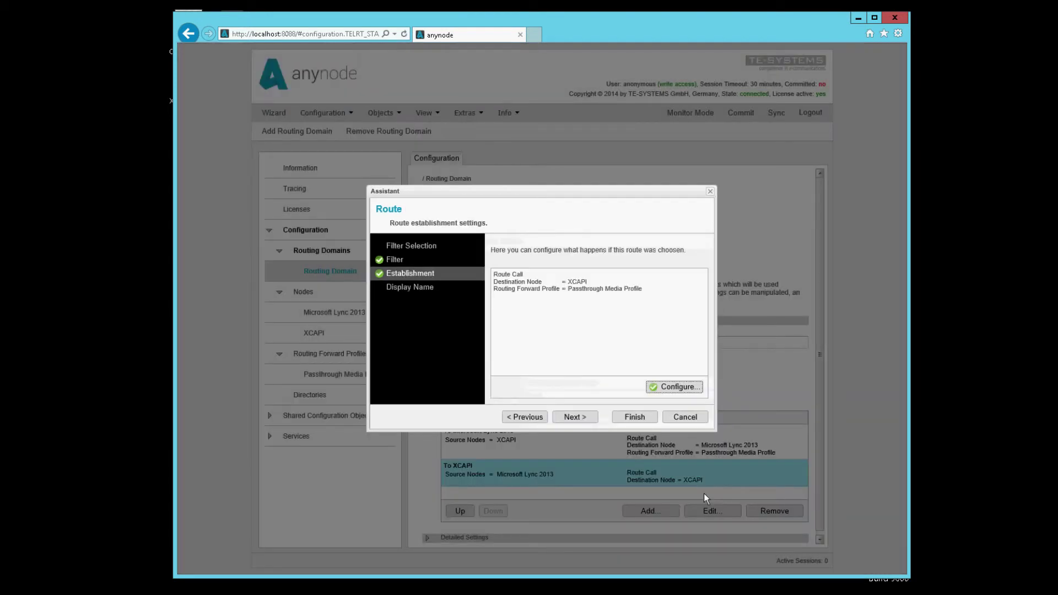
# Step: Save the route To XCAPI and expand the routing domain's detailed settings to reach the path replacement routes
pyautogui.click(639, 417)
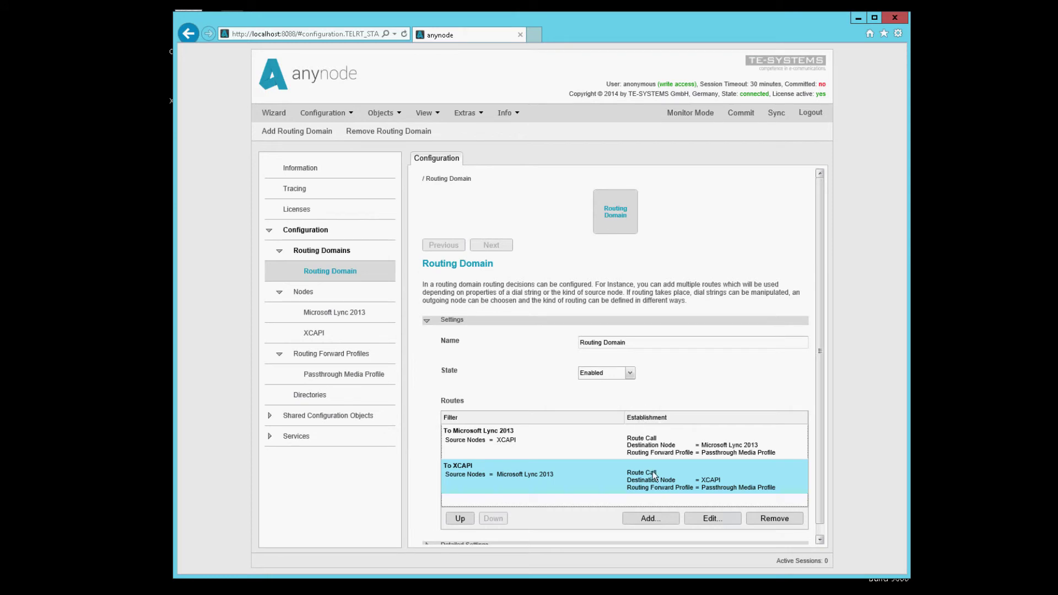
pyautogui.click(820, 539)
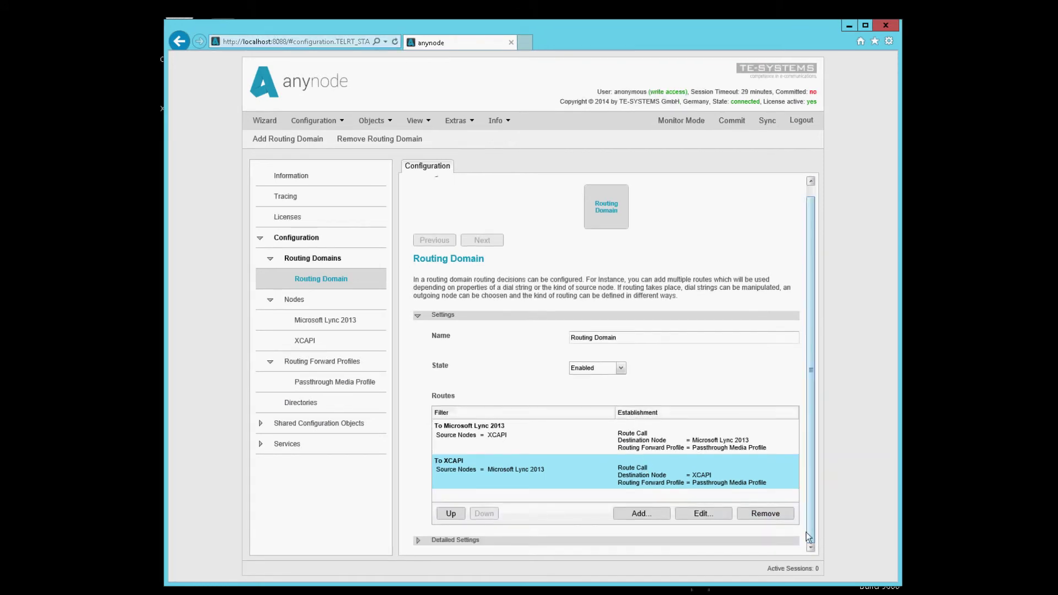
pyautogui.click(418, 541)
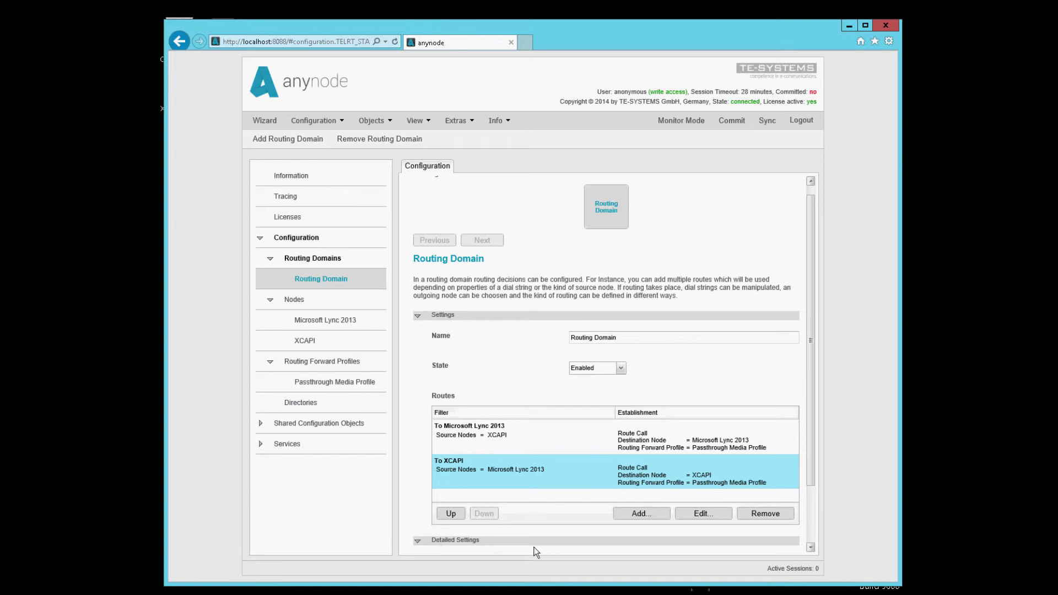
pyautogui.click(811, 531)
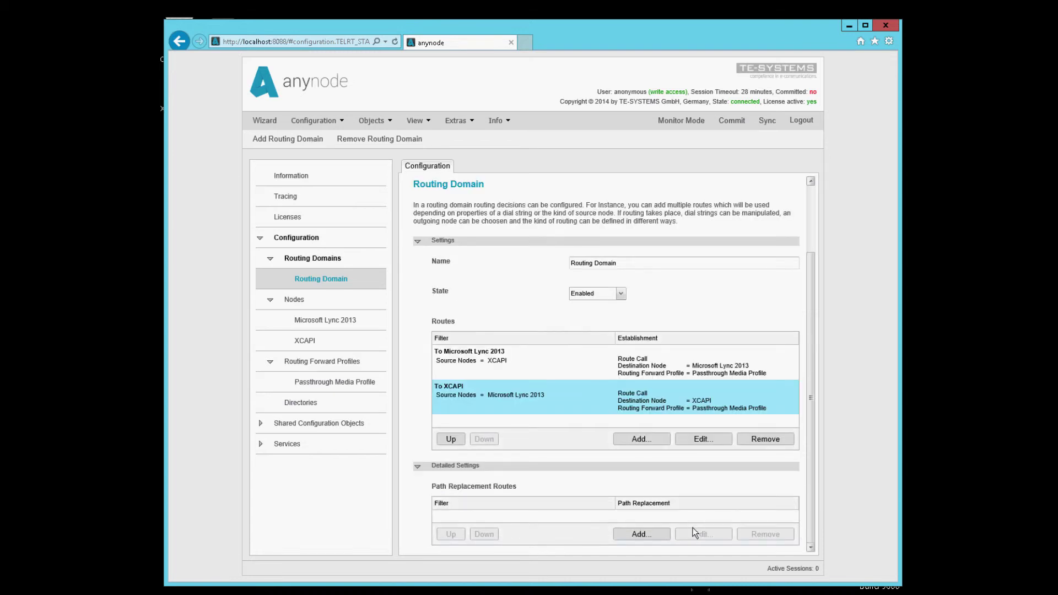
# Step: Add a path replacement route with the filter disabled for unconditional routing and open its path replacement settings
pyautogui.click(640, 533)
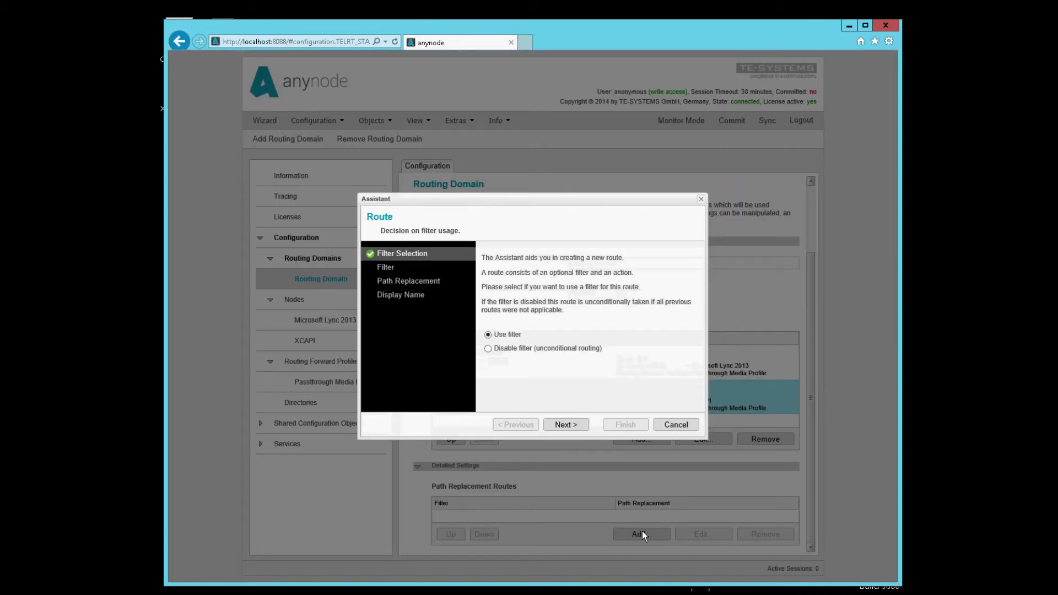
pyautogui.click(495, 346)
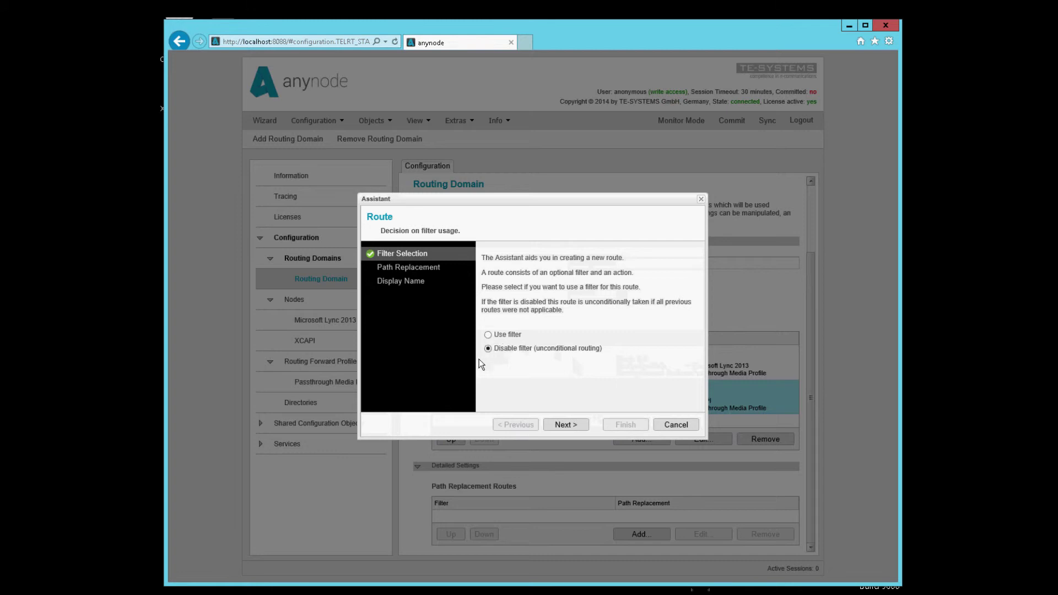
pyautogui.click(411, 267)
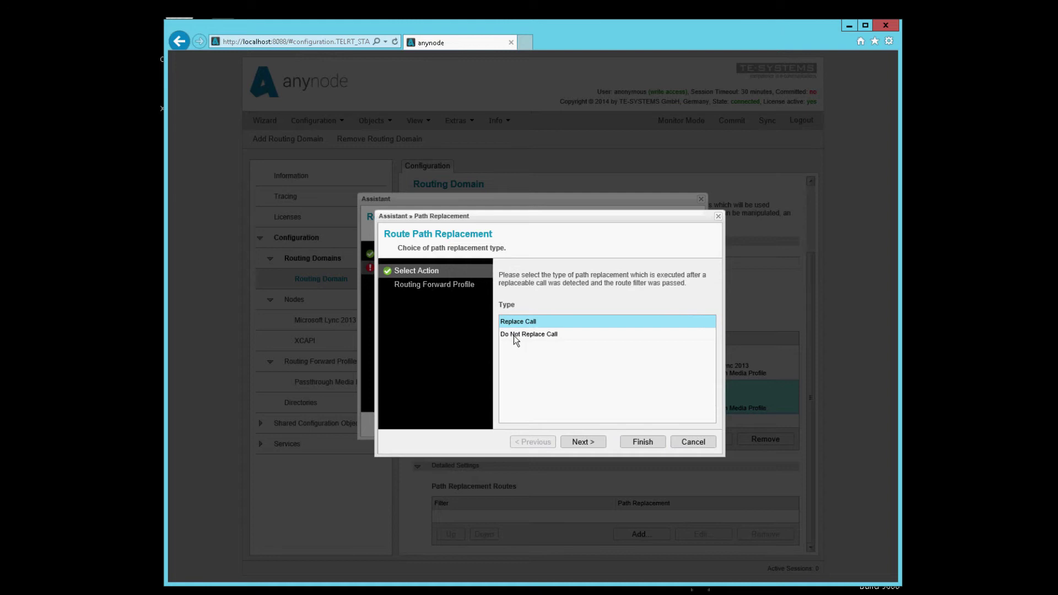
# Step: Set the path replacement to Replace Call with the Passthrough Media Profile and save the route without a display name
pyautogui.click(585, 441)
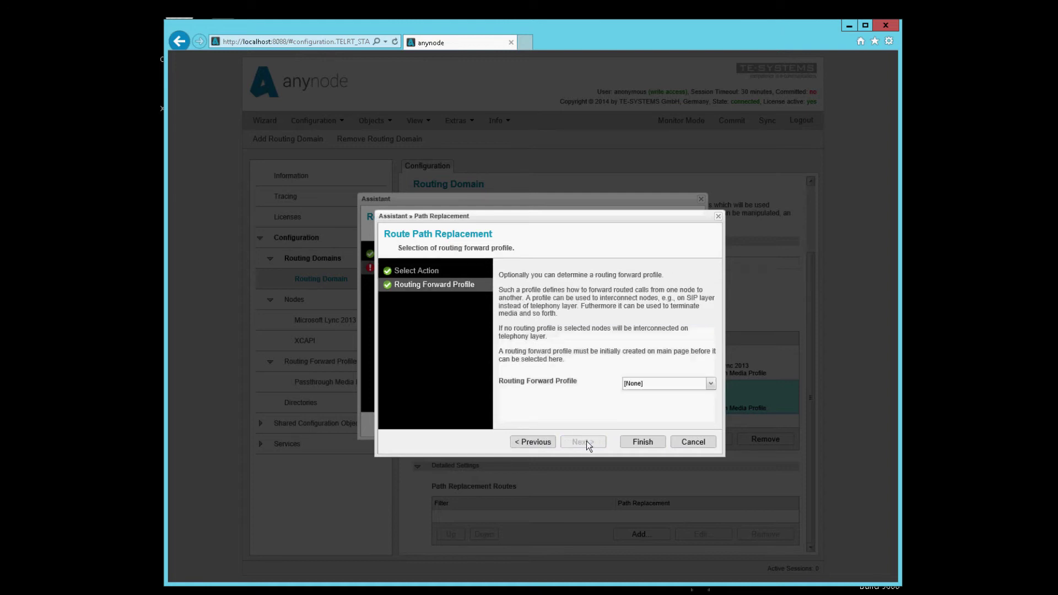
pyautogui.click(640, 383)
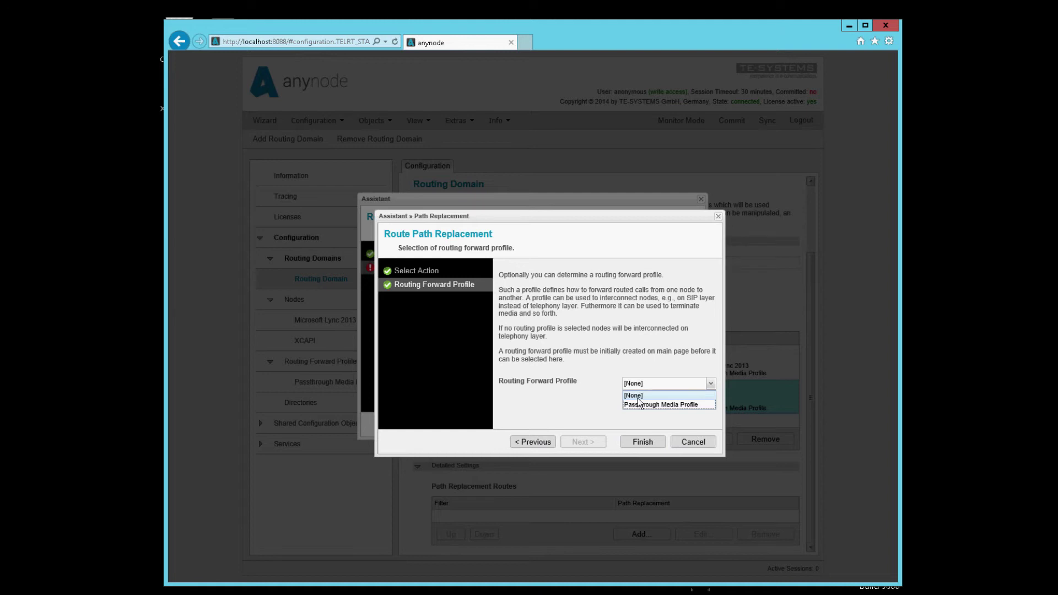
pyautogui.click(637, 404)
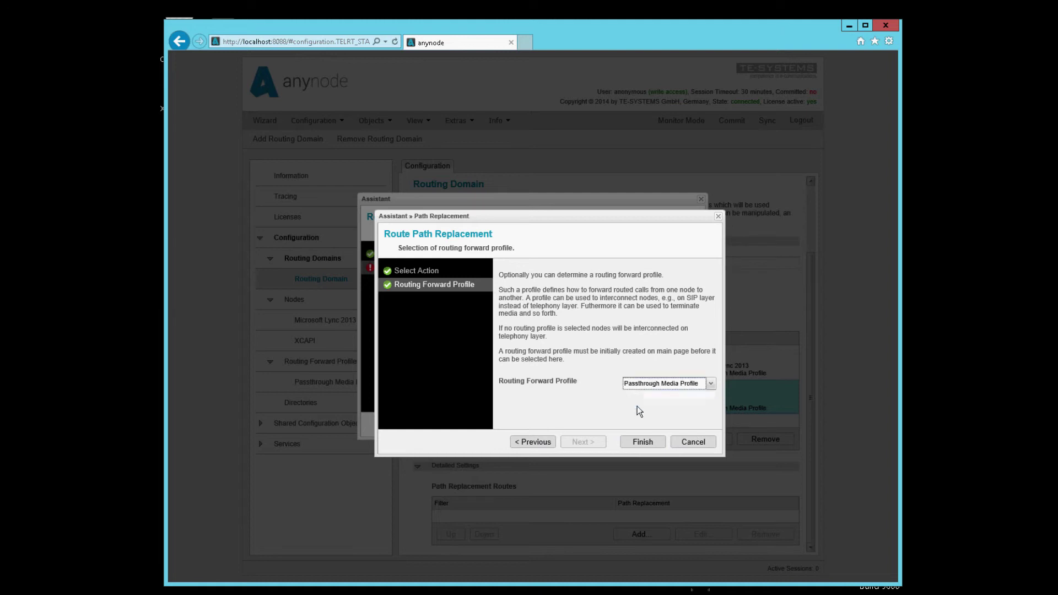
pyautogui.click(640, 442)
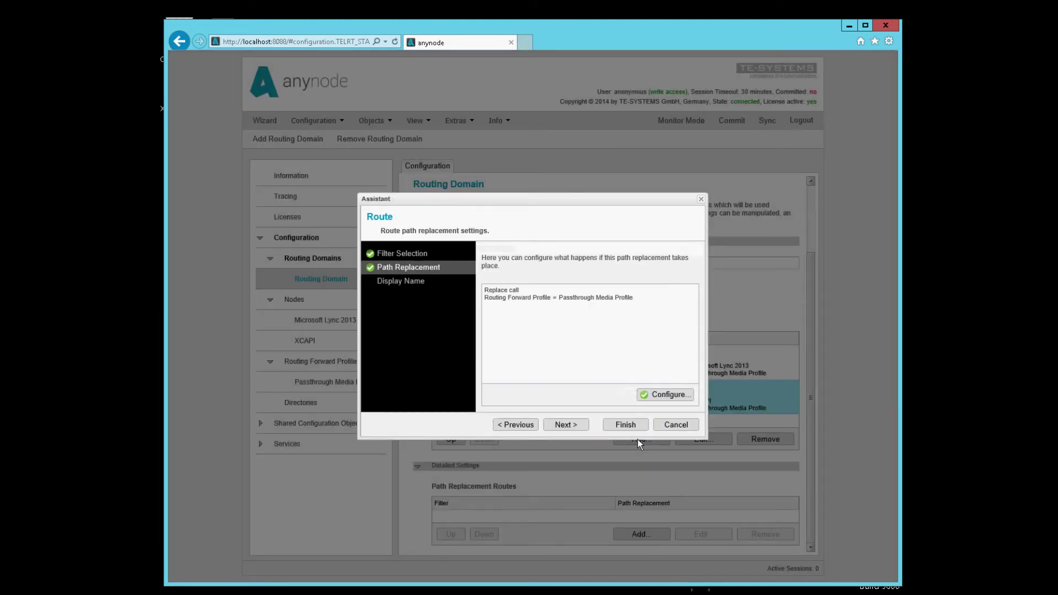
pyautogui.click(394, 283)
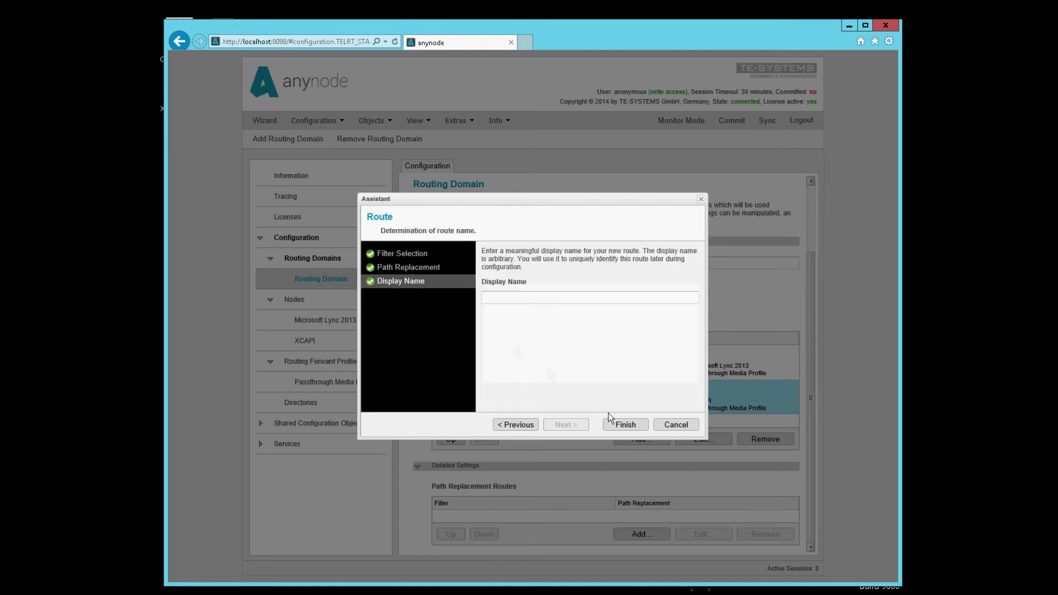
pyautogui.click(625, 426)
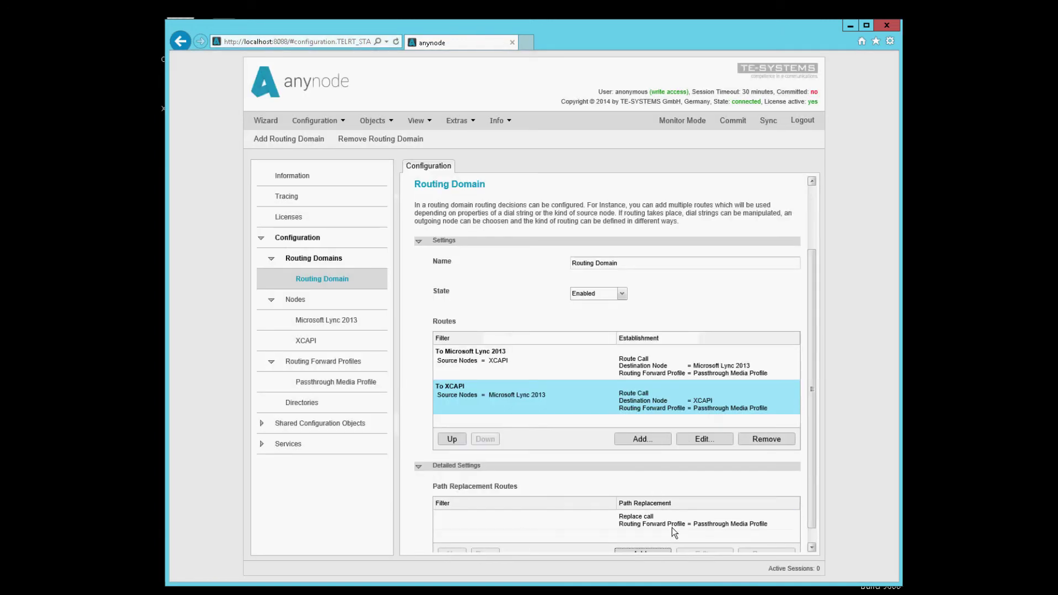
# Step: Commit the configuration and switch to Monitor Mode to watch the active sessions
pyautogui.scroll(-1, 812, 536)
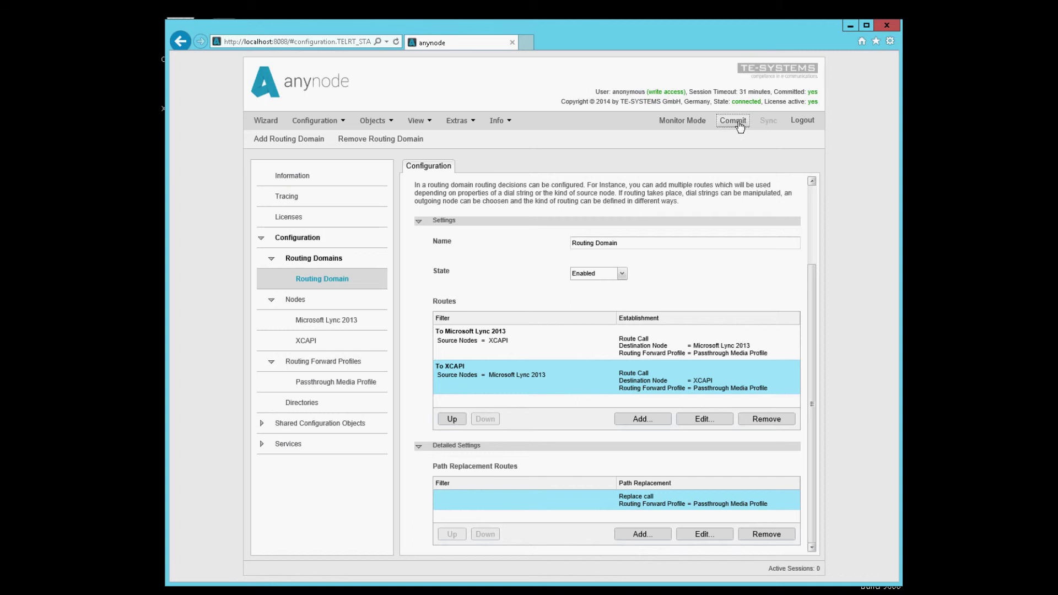
pyautogui.click(676, 120)
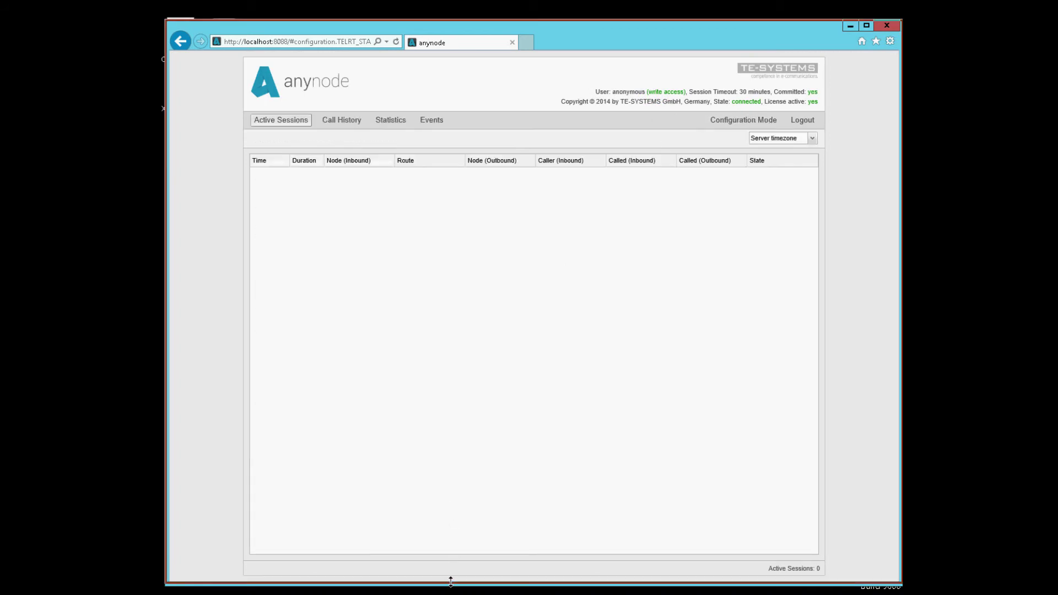
# Step: Shrink the browser window, open XCAPI XTest from the desktop and place its window below the browser
pyautogui.moveTo(465, 282); pyautogui.dragTo(456, 225)
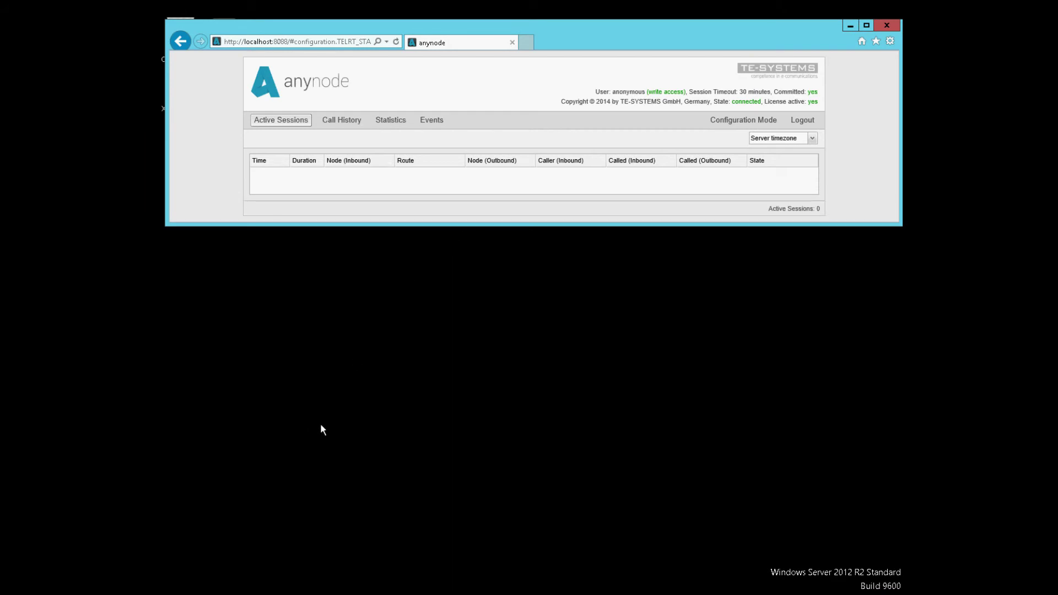
pyautogui.moveTo(166, 63); pyautogui.dragTo(230, 72)
pyautogui.doubleClick(187, 91)
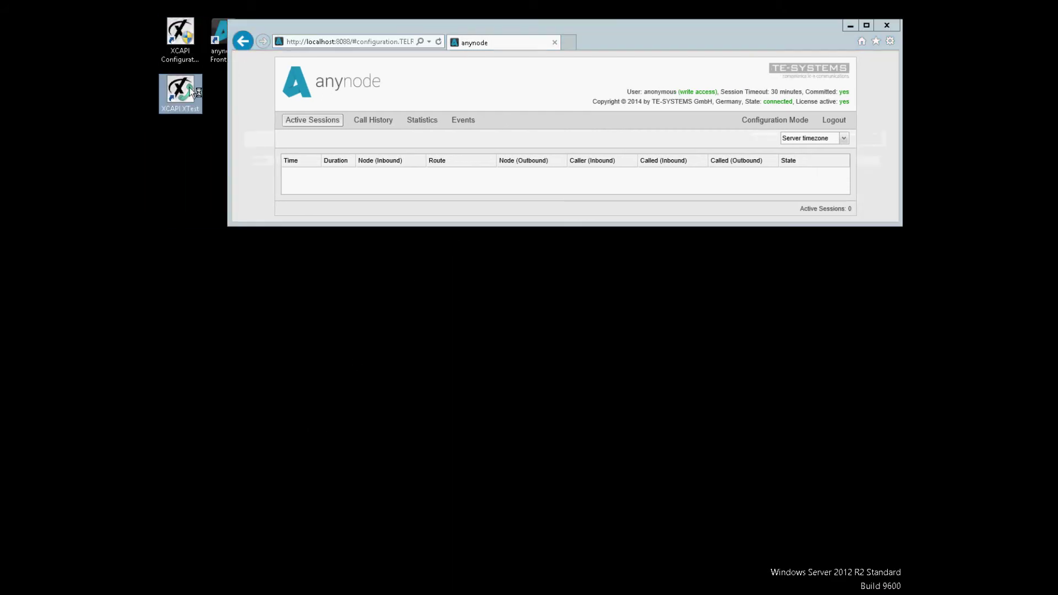
pyautogui.moveTo(419, 169); pyautogui.dragTo(282, 225)
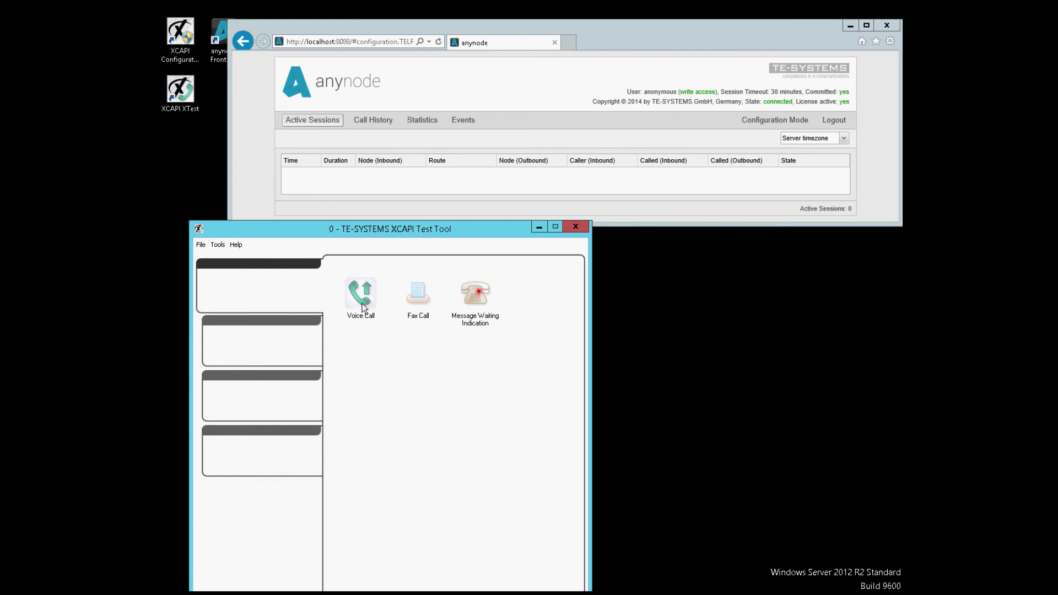
# Step: Start a new voice call in the test tool by pasting the destination phone number and dialing it
pyautogui.click(359, 296)
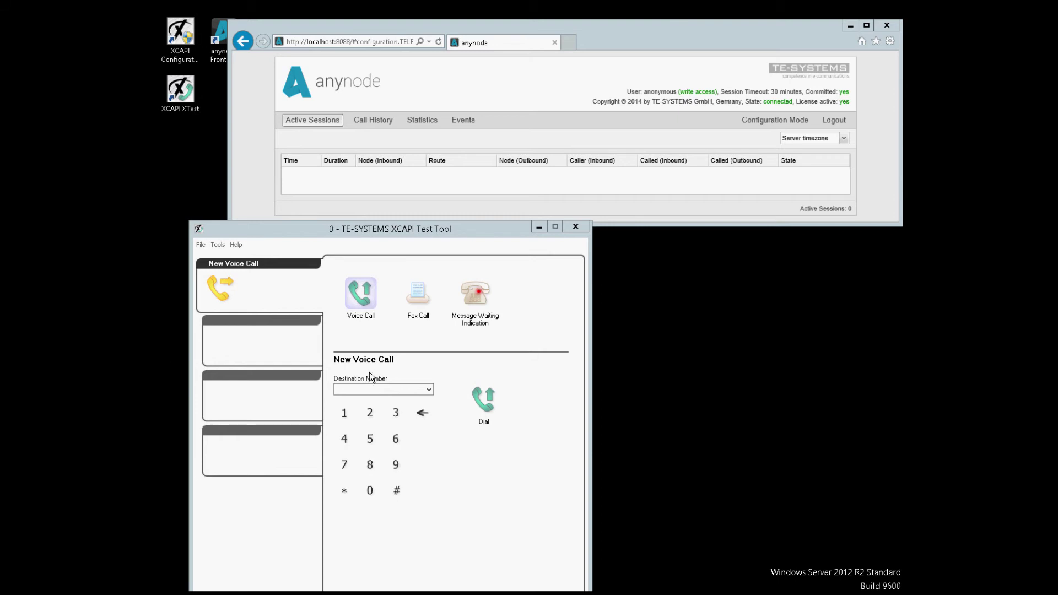
pyautogui.rightClick(366, 385)
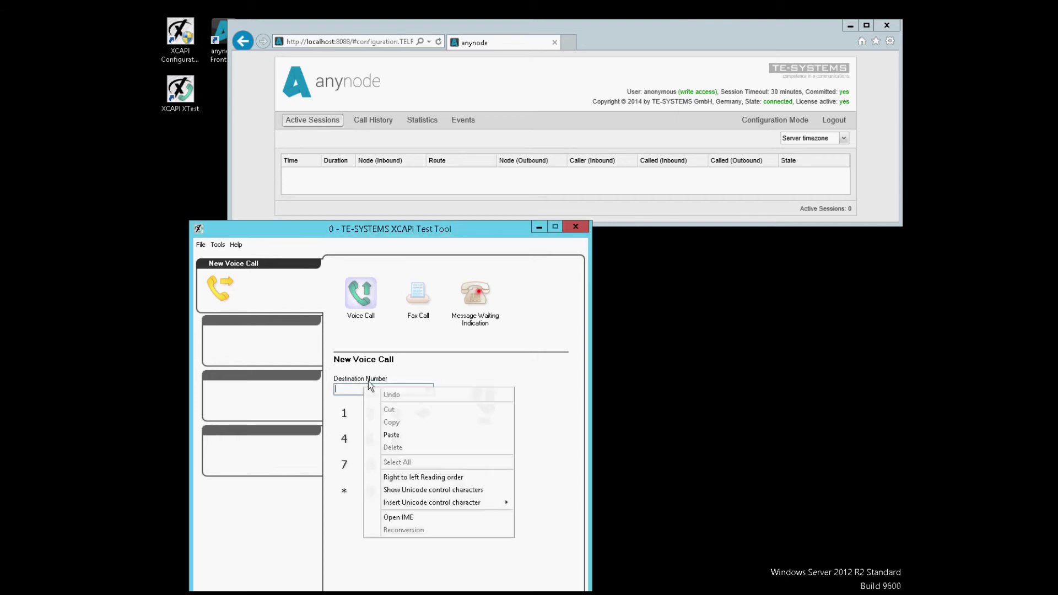
pyautogui.click(392, 435)
pyautogui.click(484, 409)
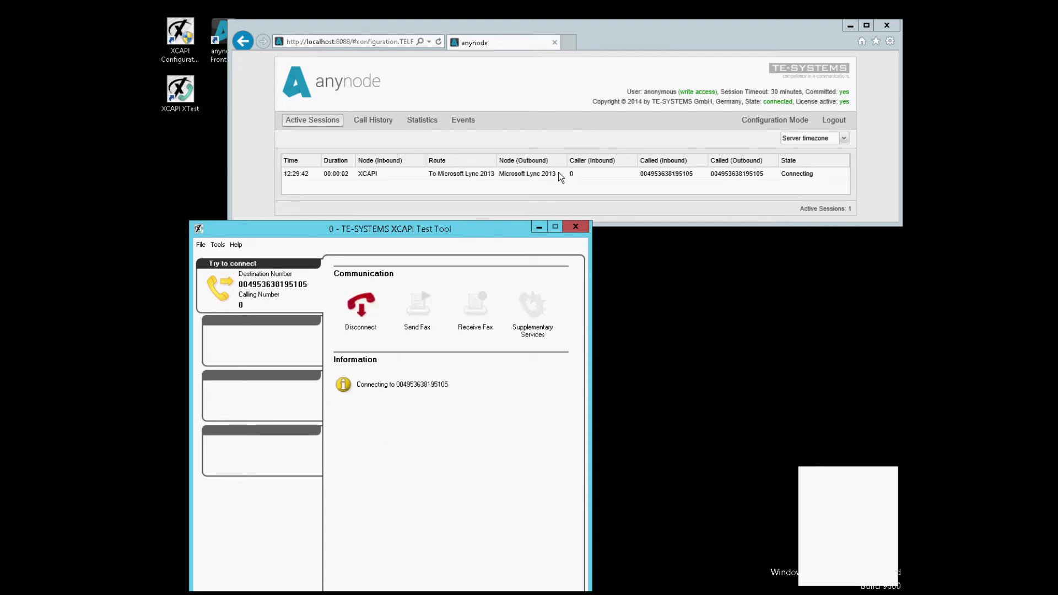
# Step: Disconnect the voice call and repeat the test call to the same destination number, ending it as well
pyautogui.moveTo(557, 172)
pyautogui.click(360, 305)
pyautogui.click(452, 343)
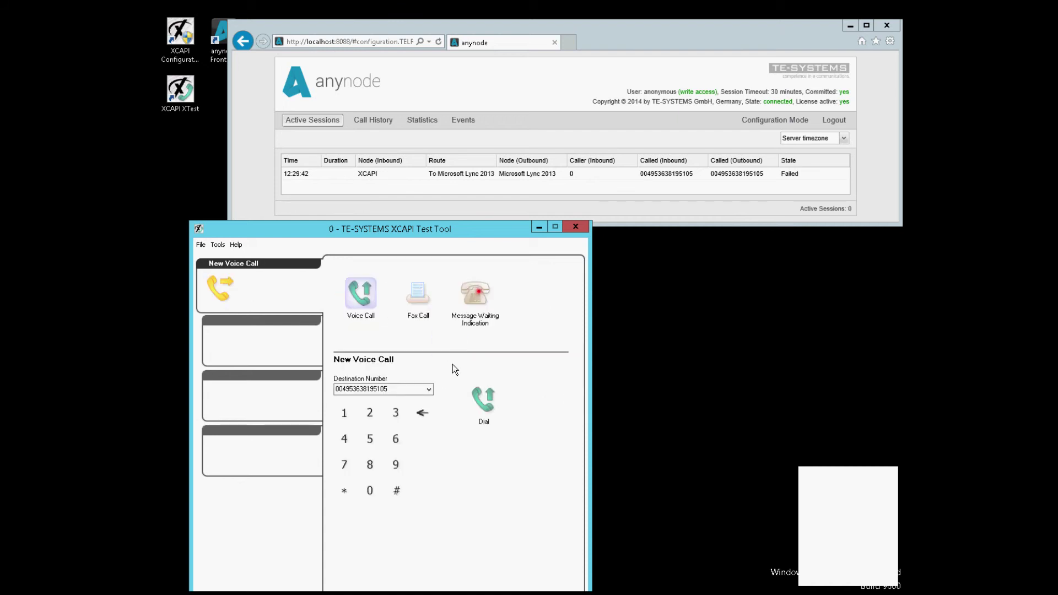
pyautogui.click(486, 402)
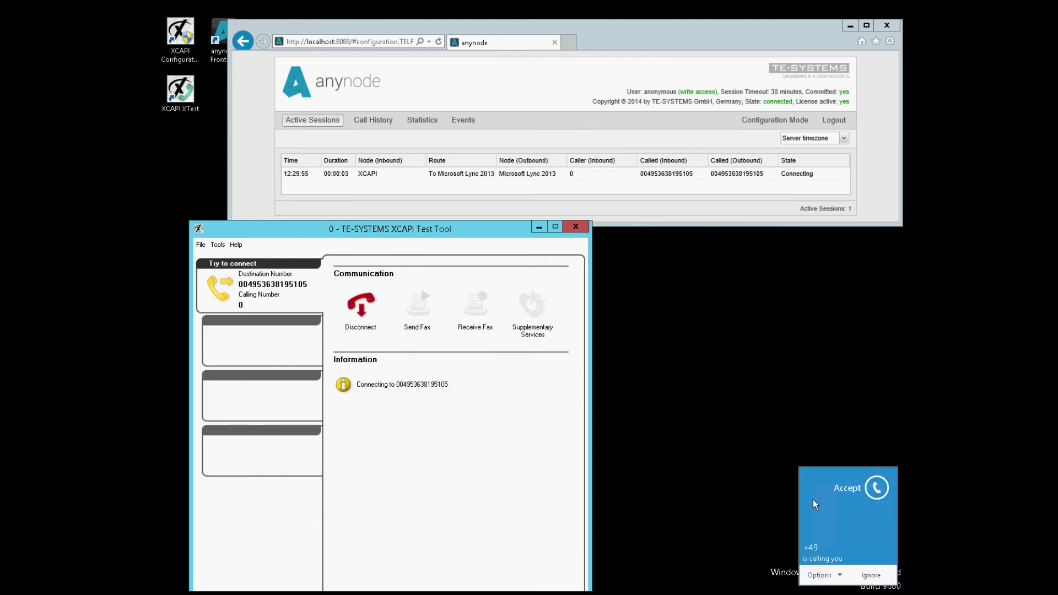
pyautogui.click(362, 306)
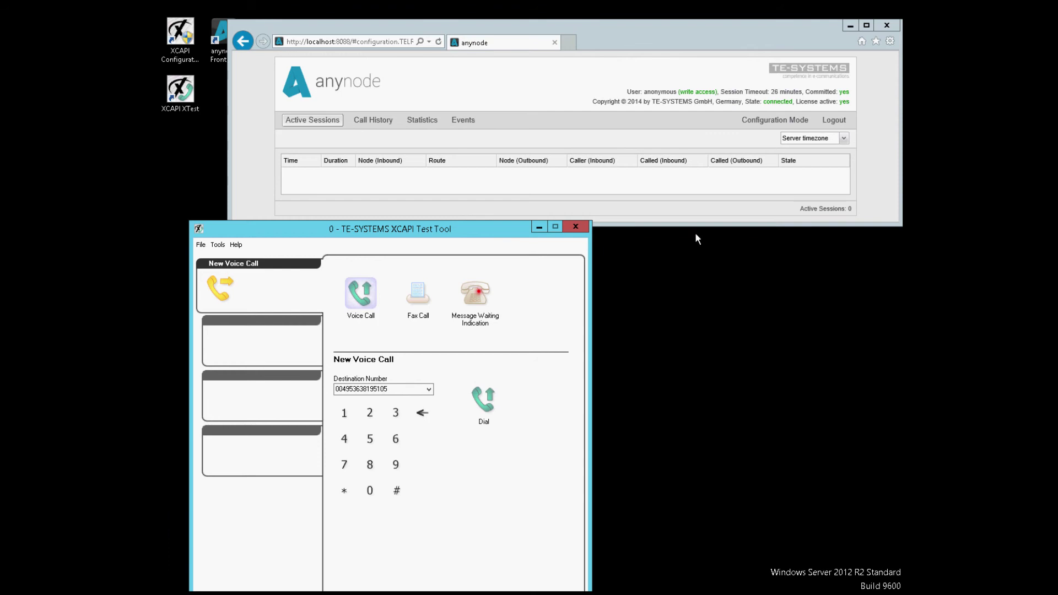
# Step: Move the XCAPI Test Tool window slightly down and extend the height of the anynode browser window
pyautogui.moveTo(512, 229); pyautogui.dragTo(512, 251)
pyautogui.moveTo(642, 224); pyautogui.dragTo(639, 243)
pyautogui.click(507, 254)
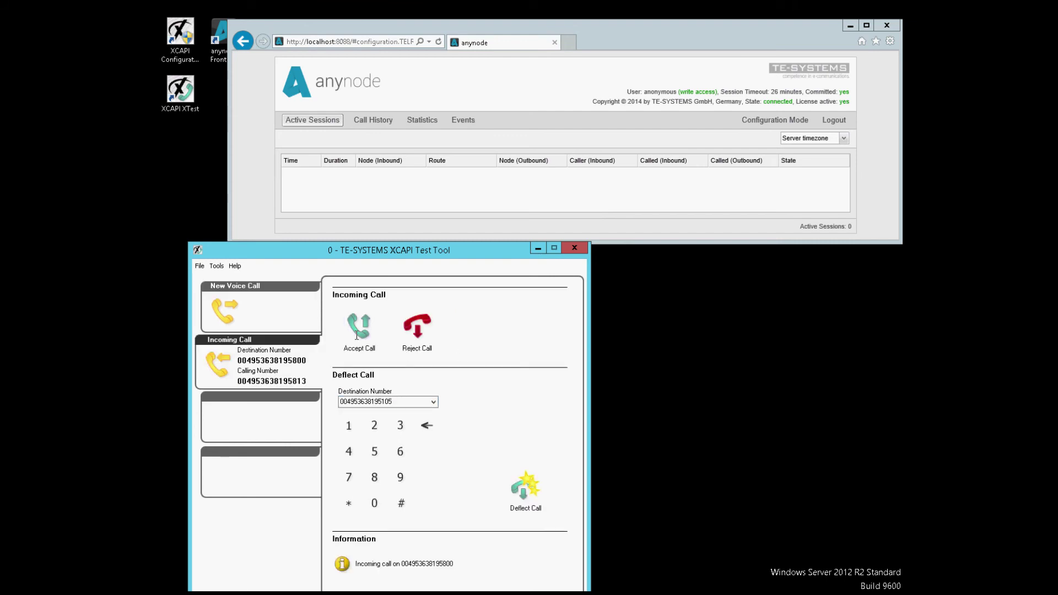
# Step: Accept the two incoming calls from Microsoft Lync 2013 in the XCAPI Test Tool
pyautogui.click(356, 331)
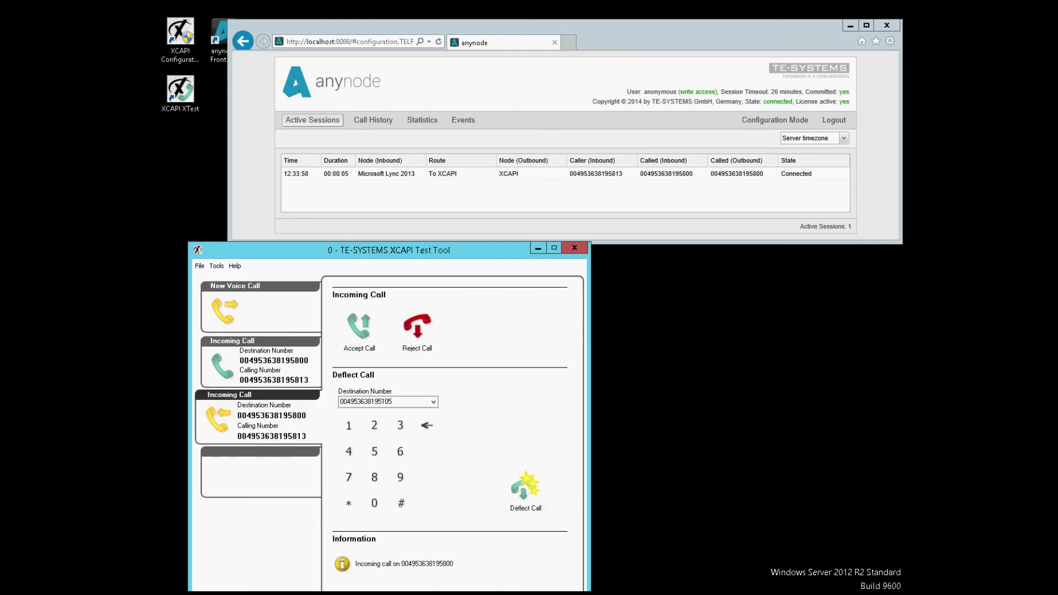
pyautogui.click(366, 334)
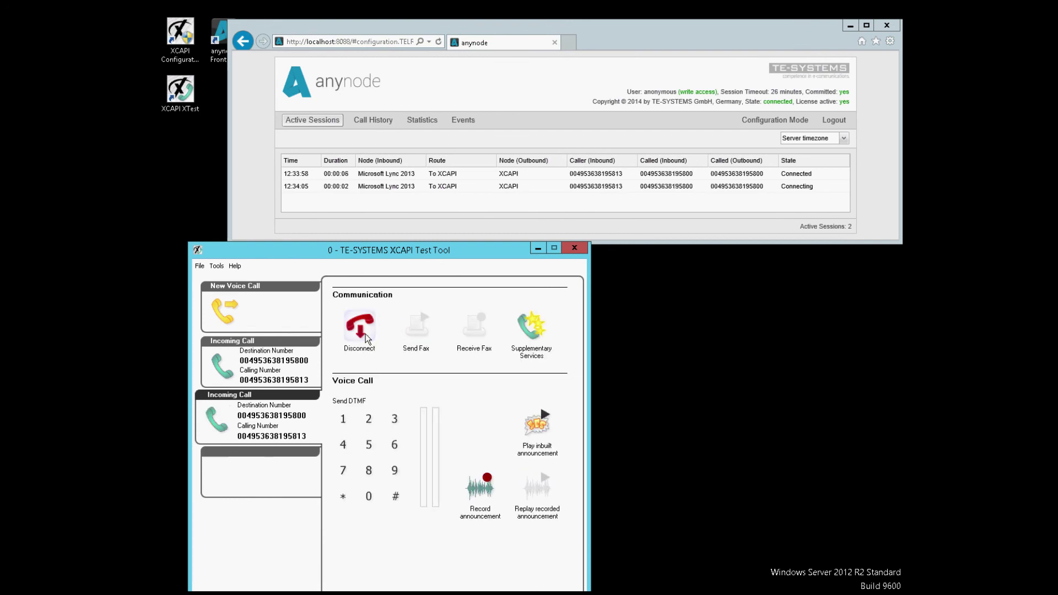
# Step: Connect the two incoming calls with an attended transfer and inspect the details of the transferred session in anynode
pyautogui.click(532, 328)
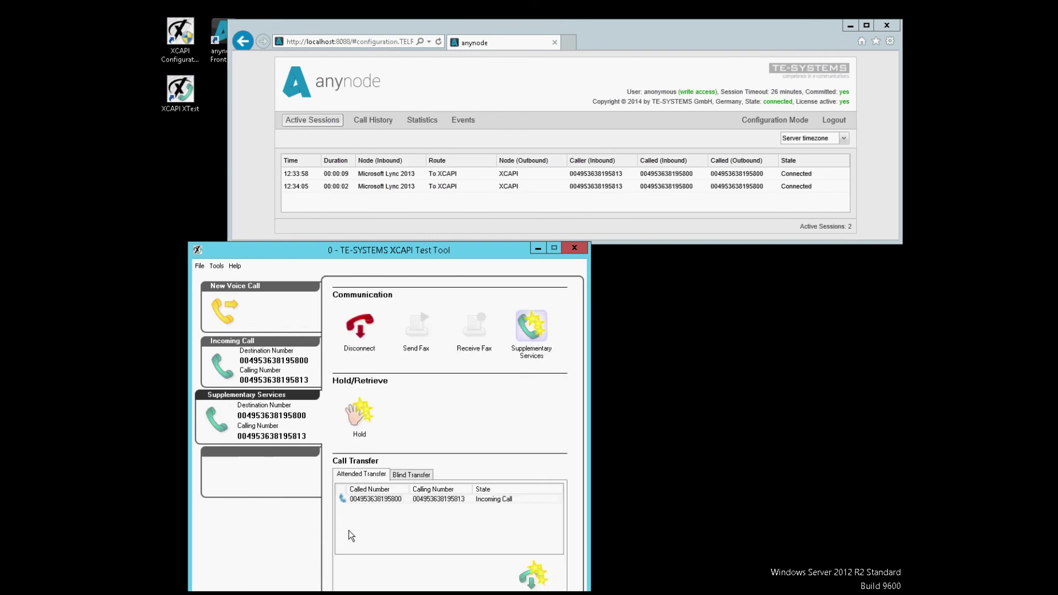
pyautogui.click(381, 500)
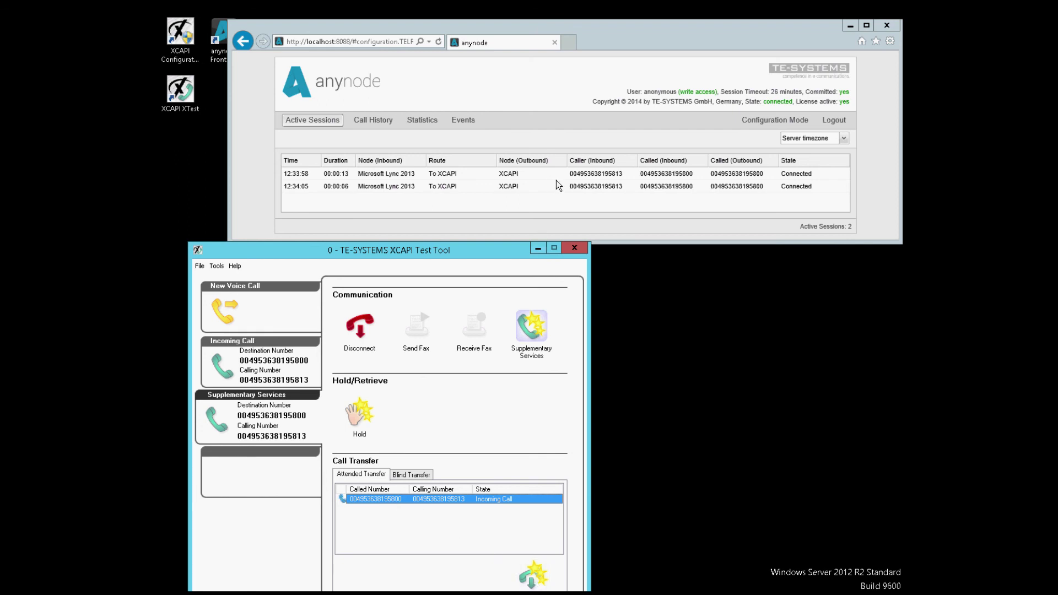
pyautogui.click(534, 570)
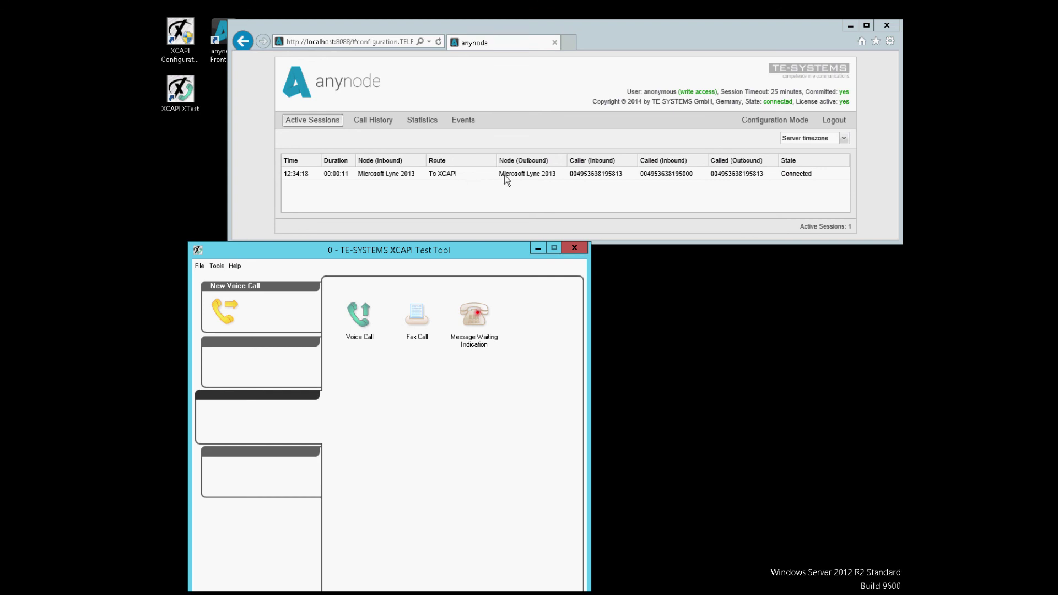
pyautogui.moveTo(506, 179)
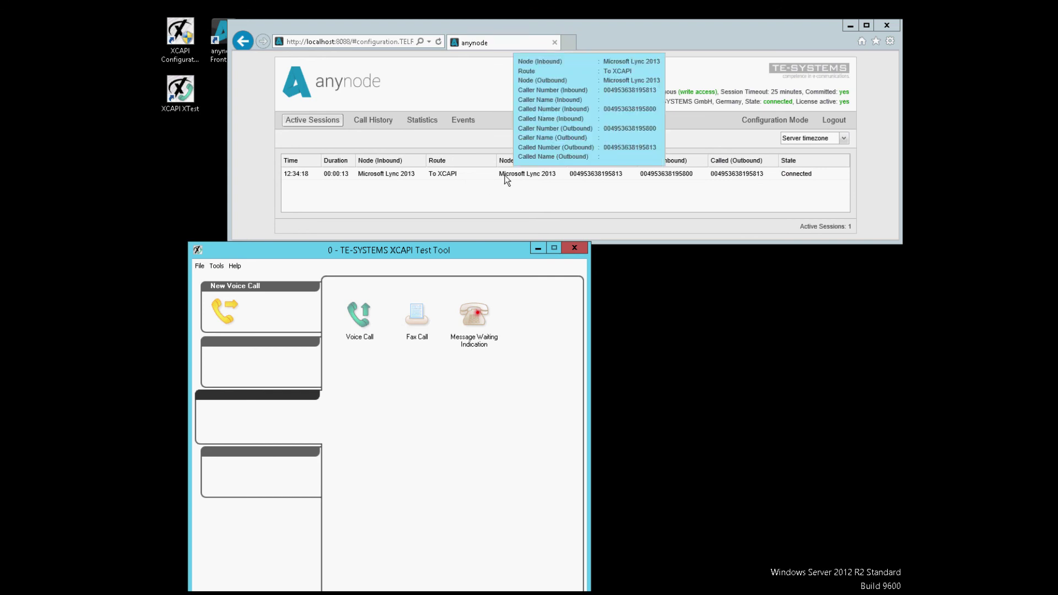